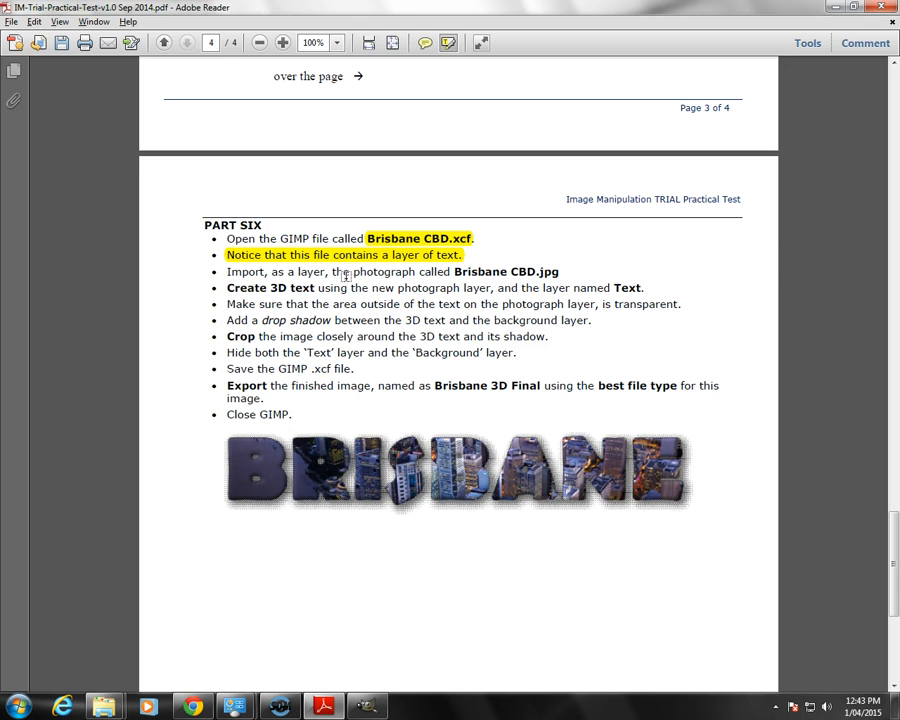
Step: Highlight the photo file name, "Create 3D text", "Text", "3D text and the background layer" and "3D text and its shadow" in Part Six
drag(456, 271, 565, 275)
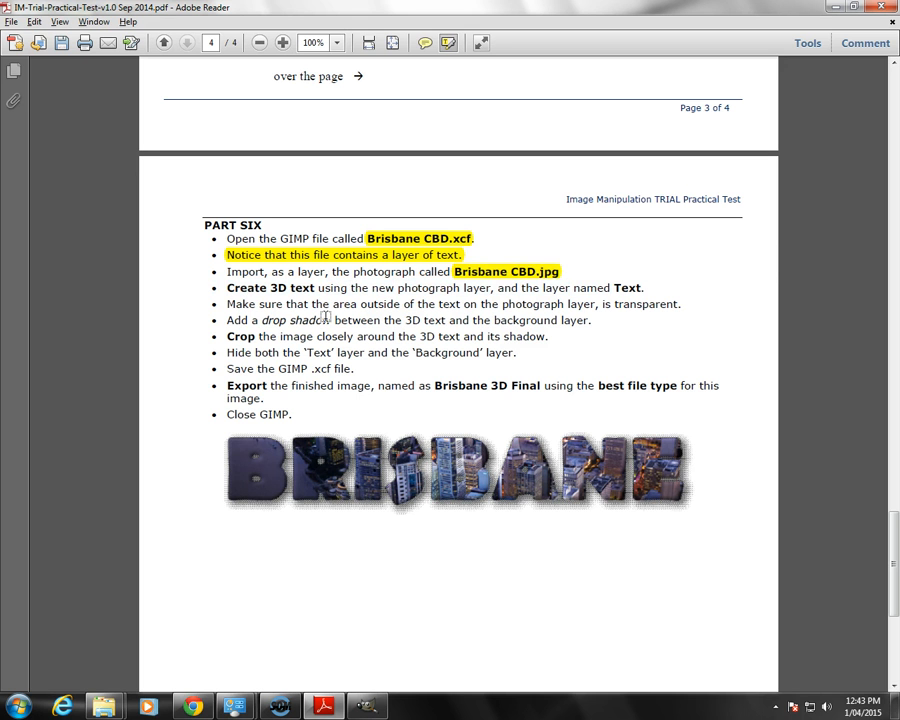
drag(279, 287, 319, 288)
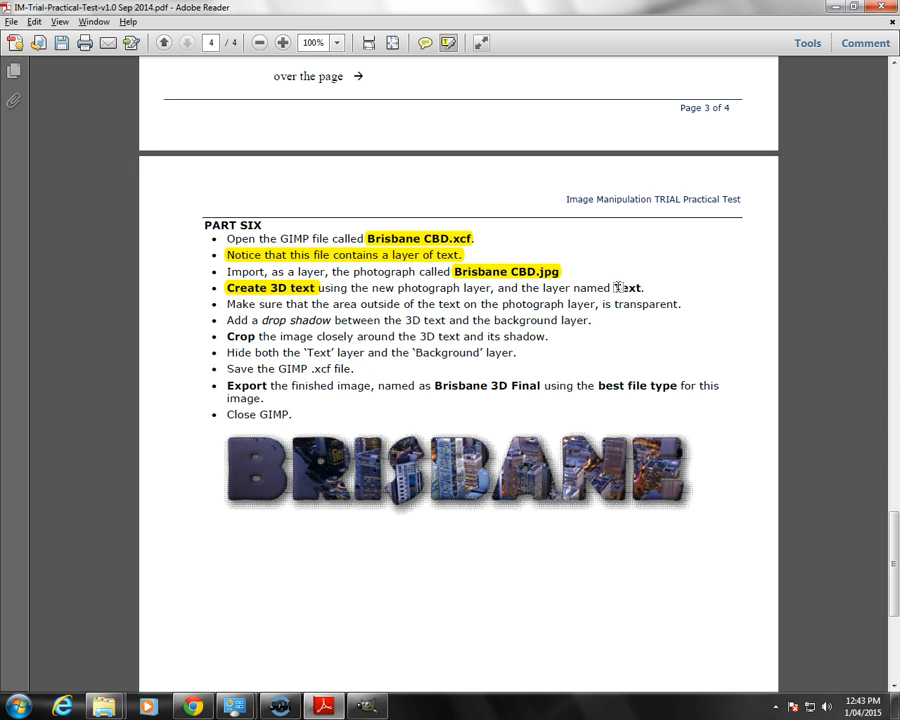
drag(615, 288, 644, 288)
drag(406, 321, 589, 322)
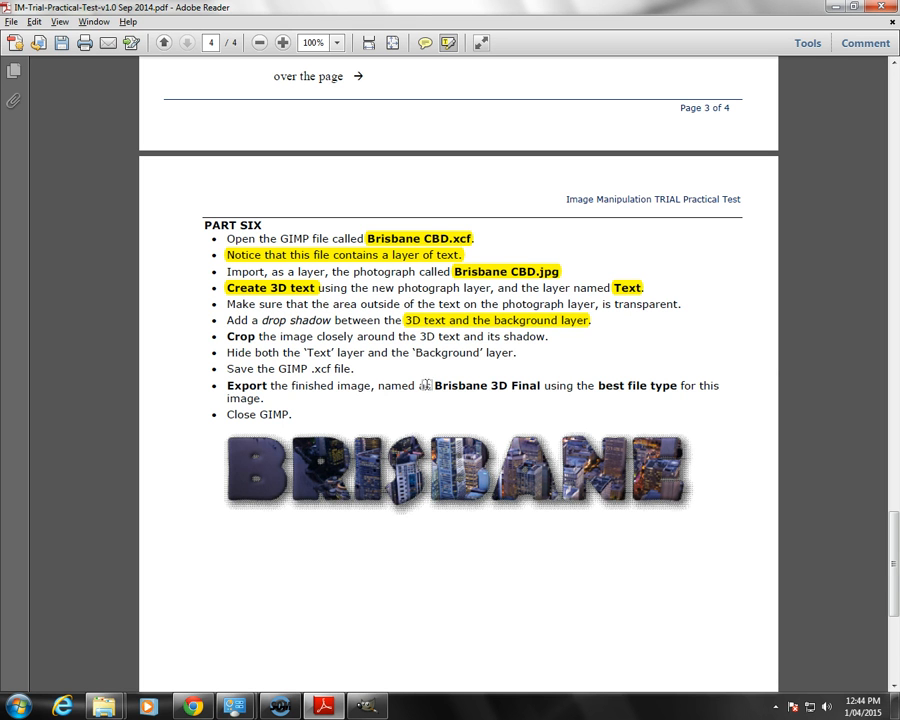
drag(420, 337, 549, 337)
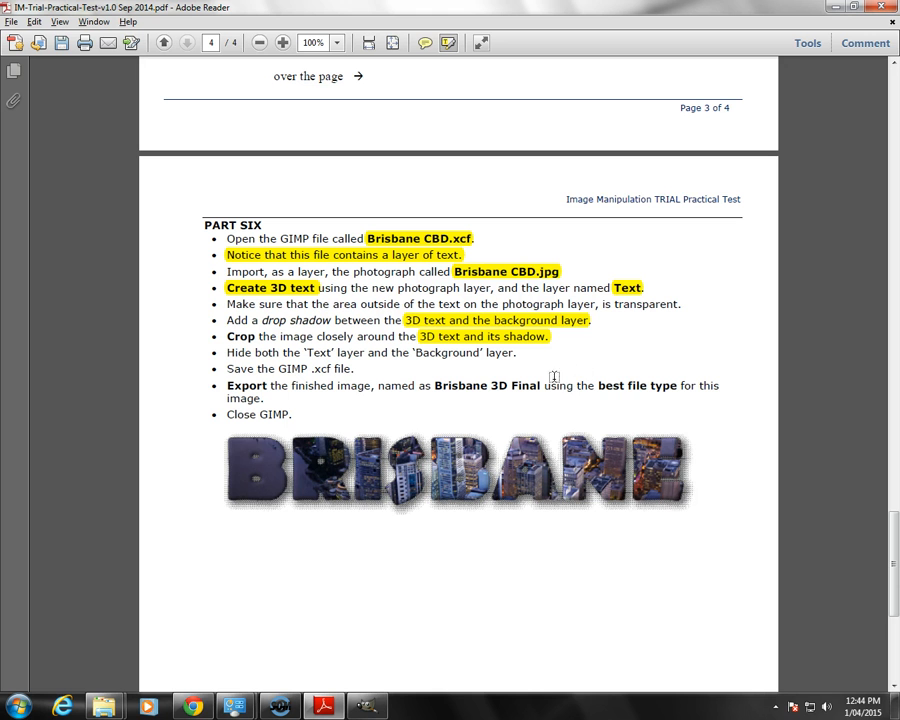
Step: Switch to GIMP and open the Brisbane CBD.xcf image from the Files for IMTrialPracTest folder
click(364, 708)
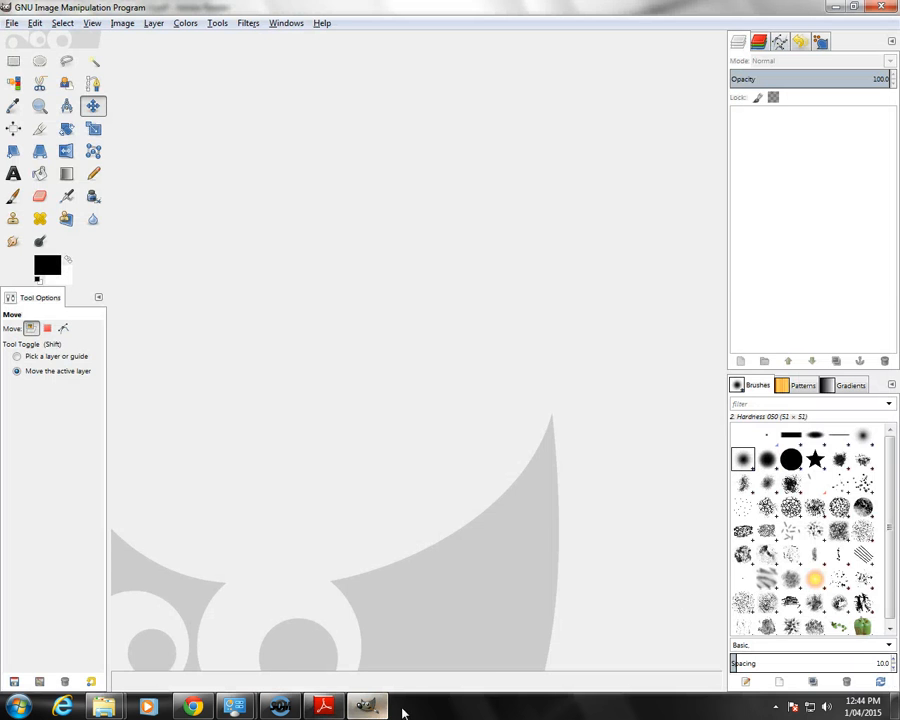
click(11, 23)
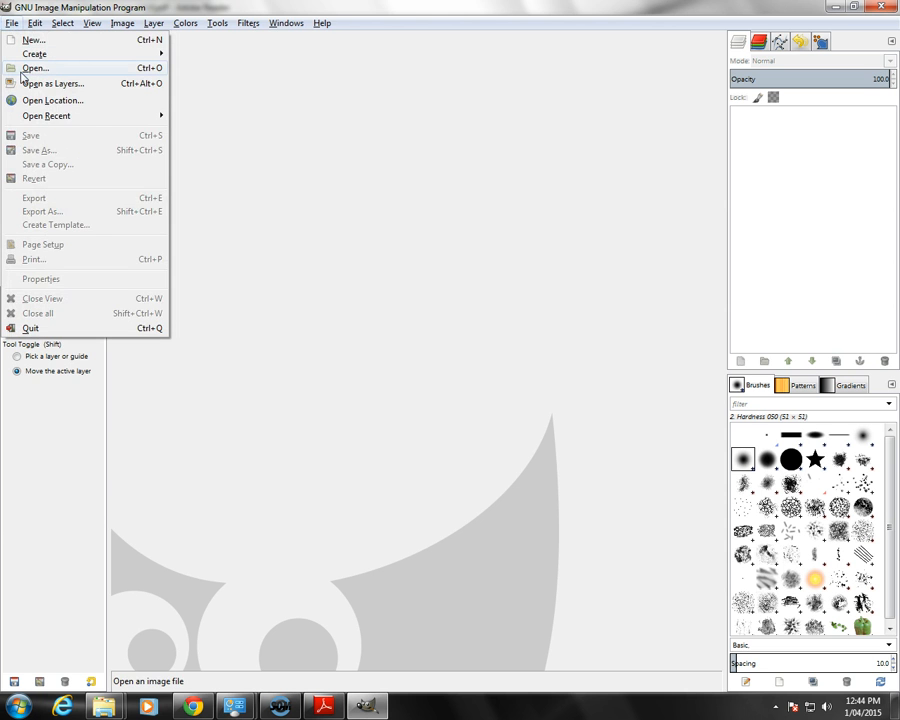
click(21, 70)
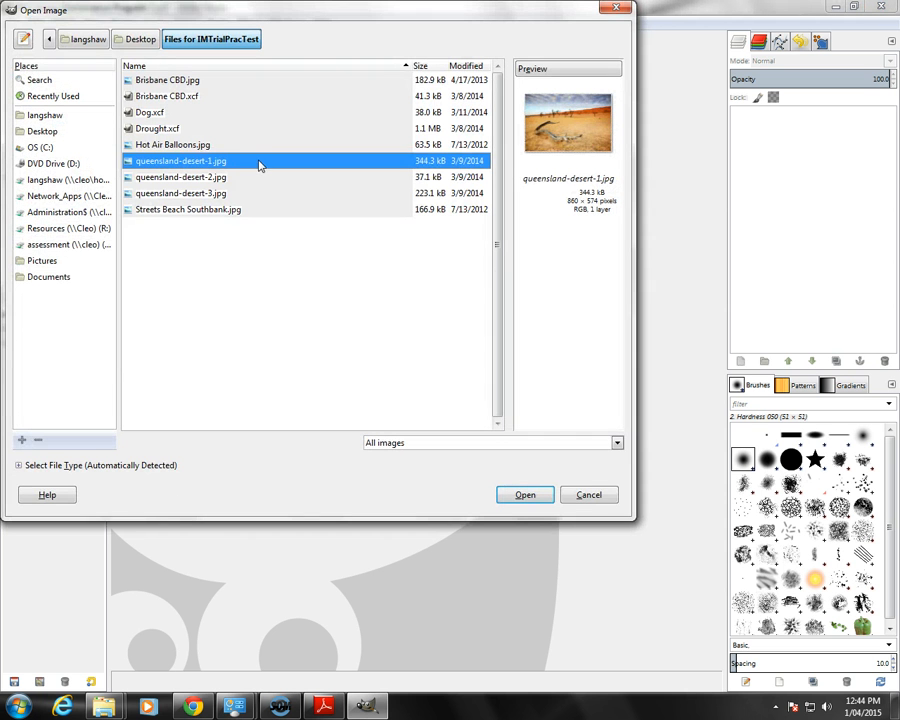
double_click(179, 97)
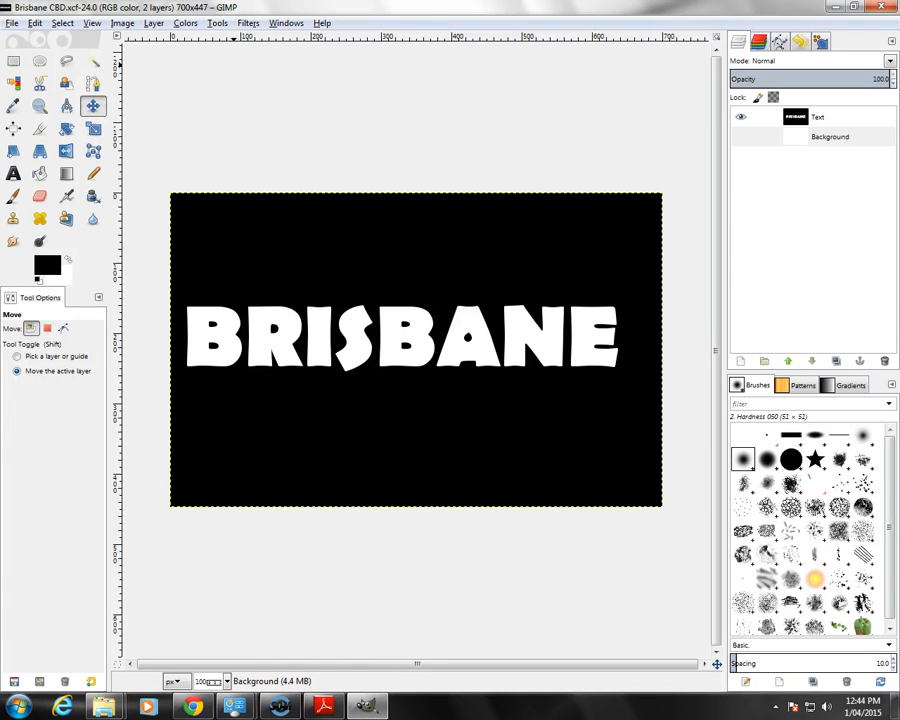
Step: Import the photograph Brisbane CBD.jpg as a layer and place it above the Text layer
click(12, 23)
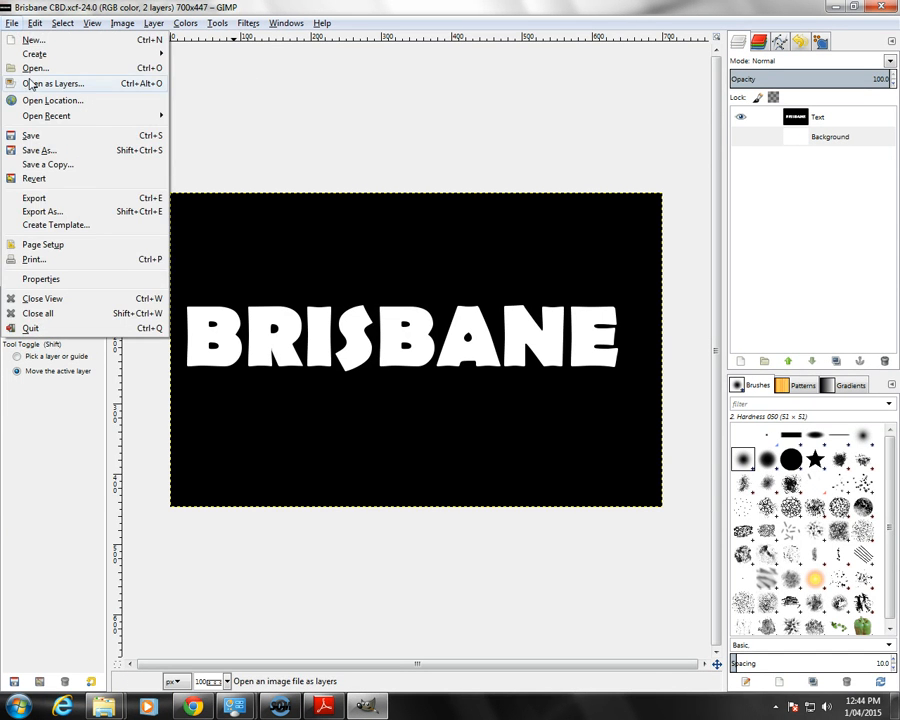
click(24, 64)
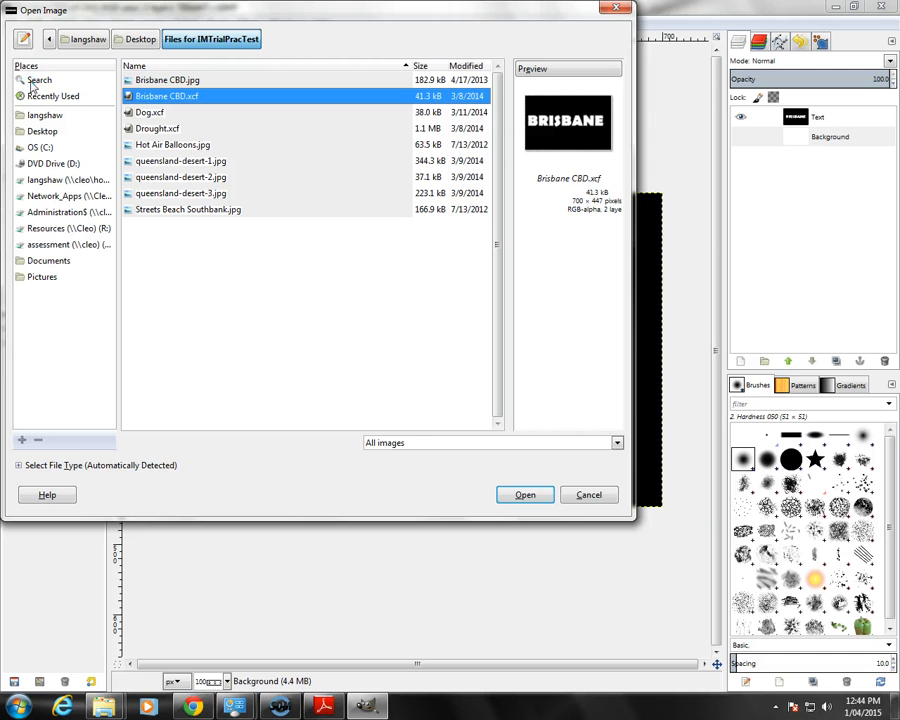
click(152, 80)
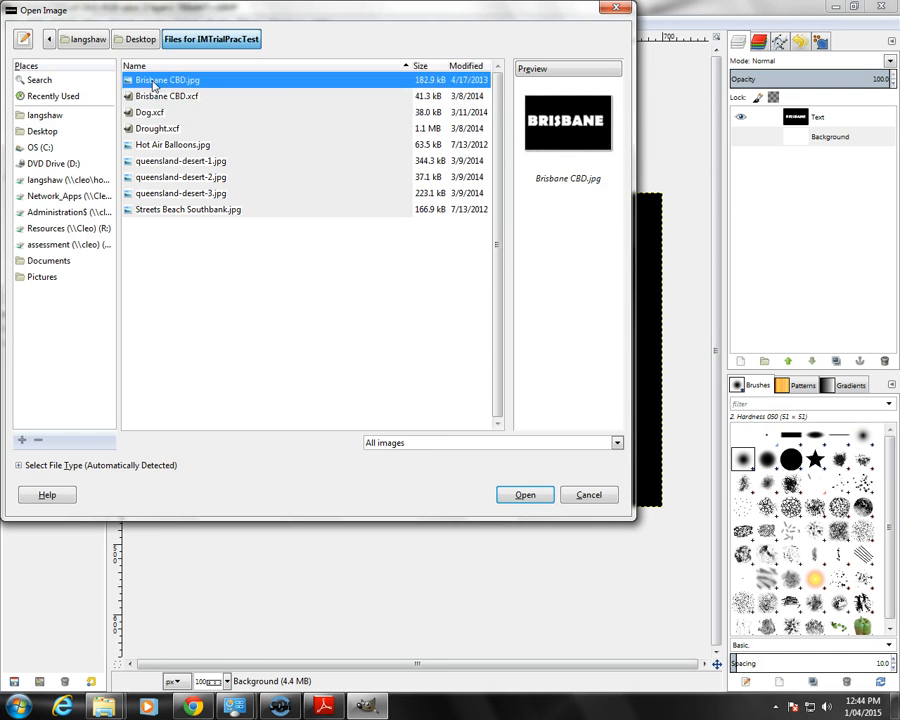
double_click(152, 80)
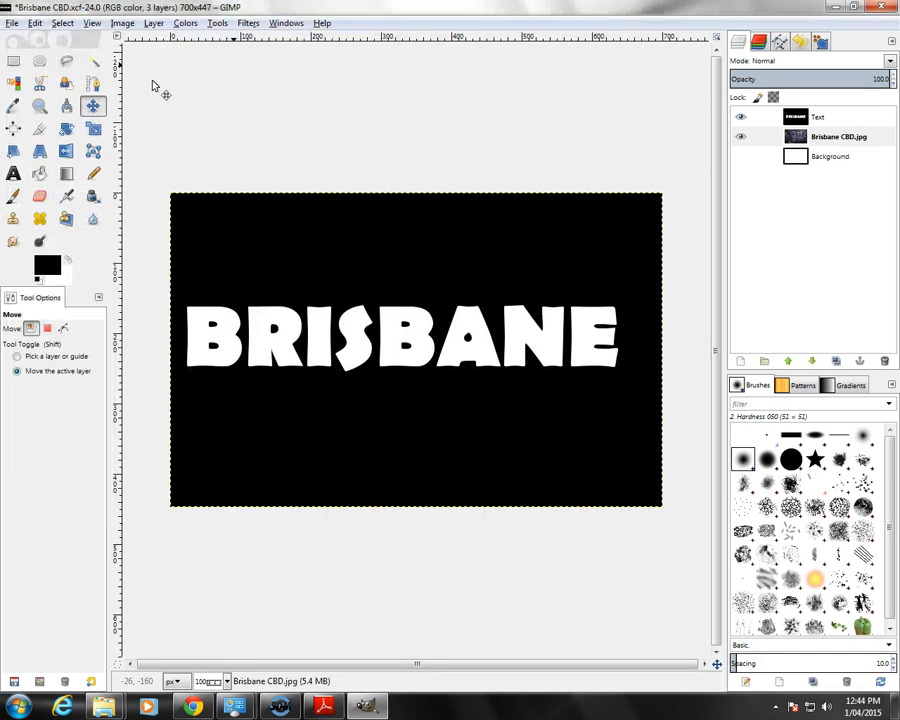
drag(795, 137, 828, 116)
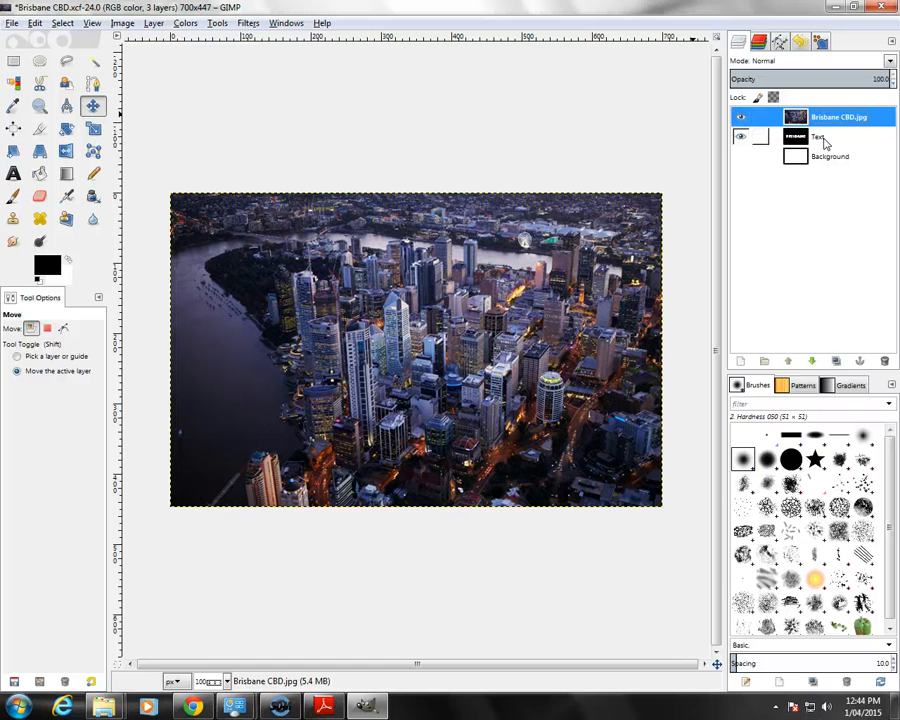
Step: Duplicate the Text layer, then hide the copy and move it to the very end of the layer stack, beneath Background
click(825, 140)
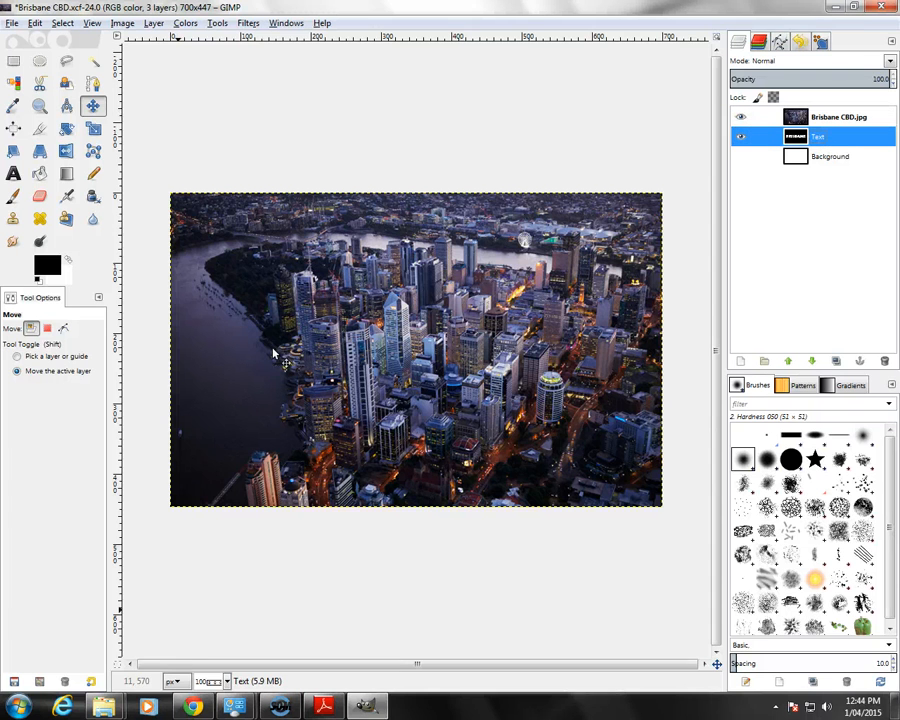
click(320, 708)
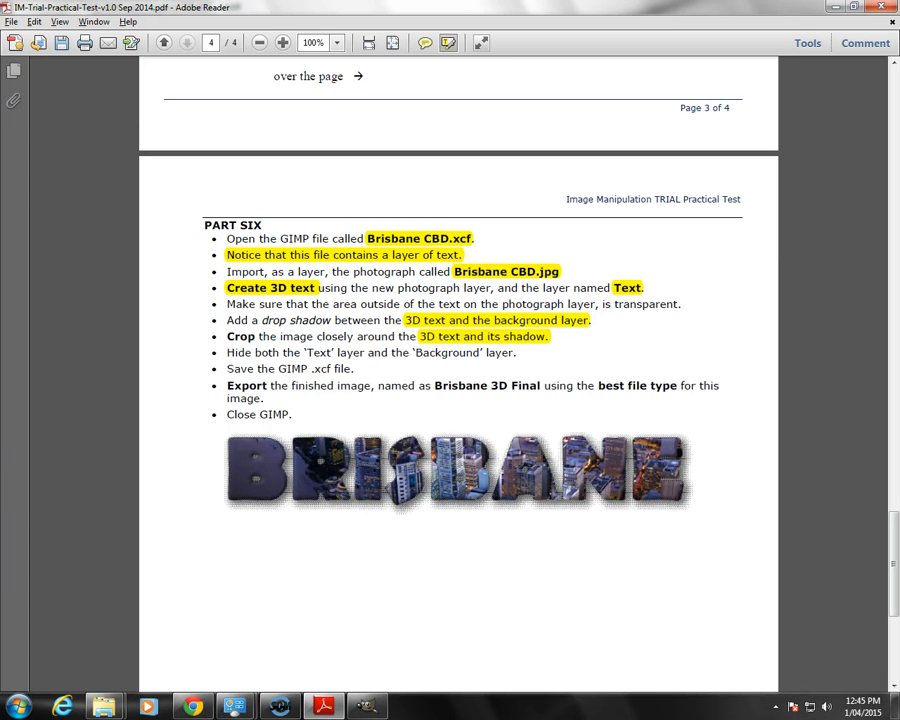
click(364, 707)
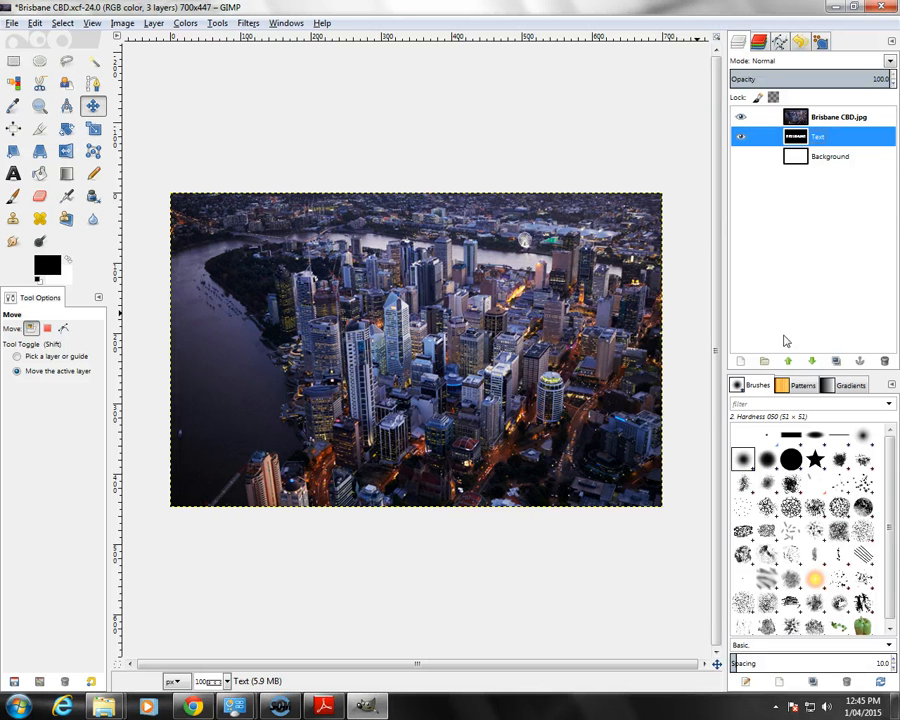
click(837, 362)
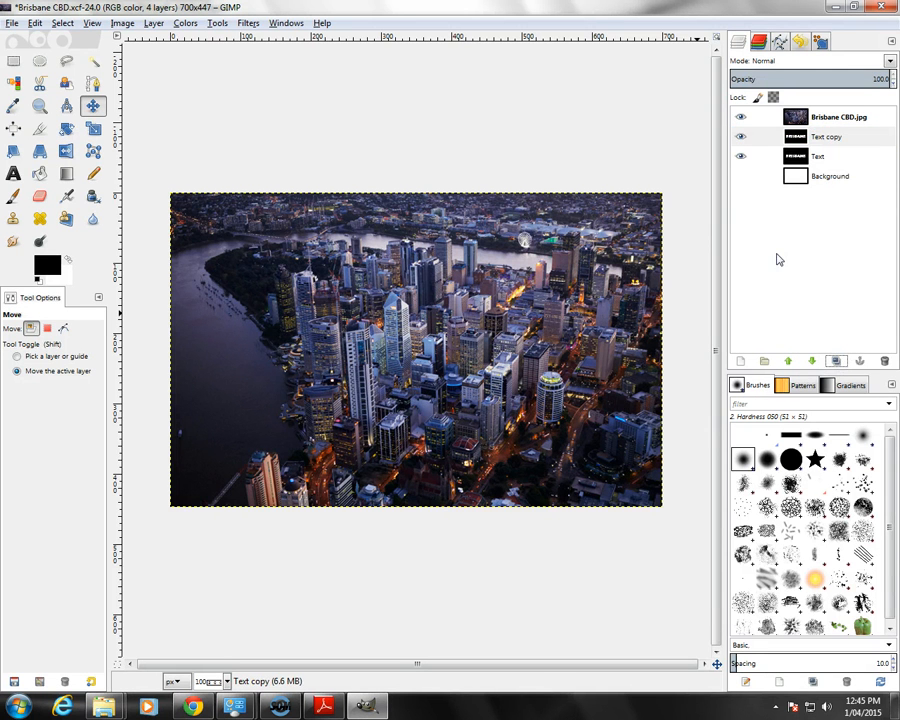
click(743, 137)
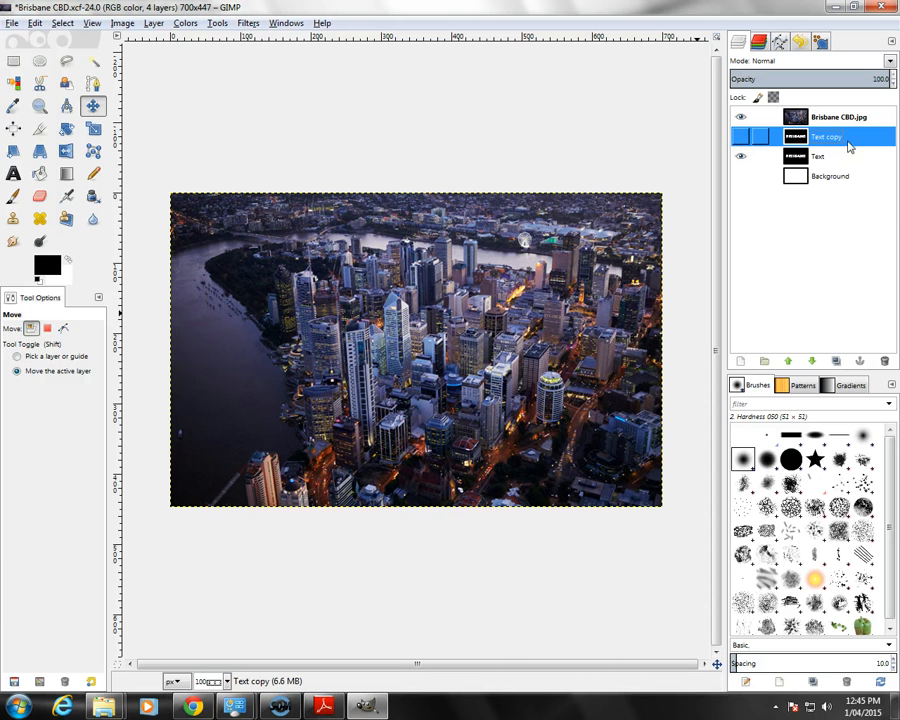
drag(848, 188, 845, 194)
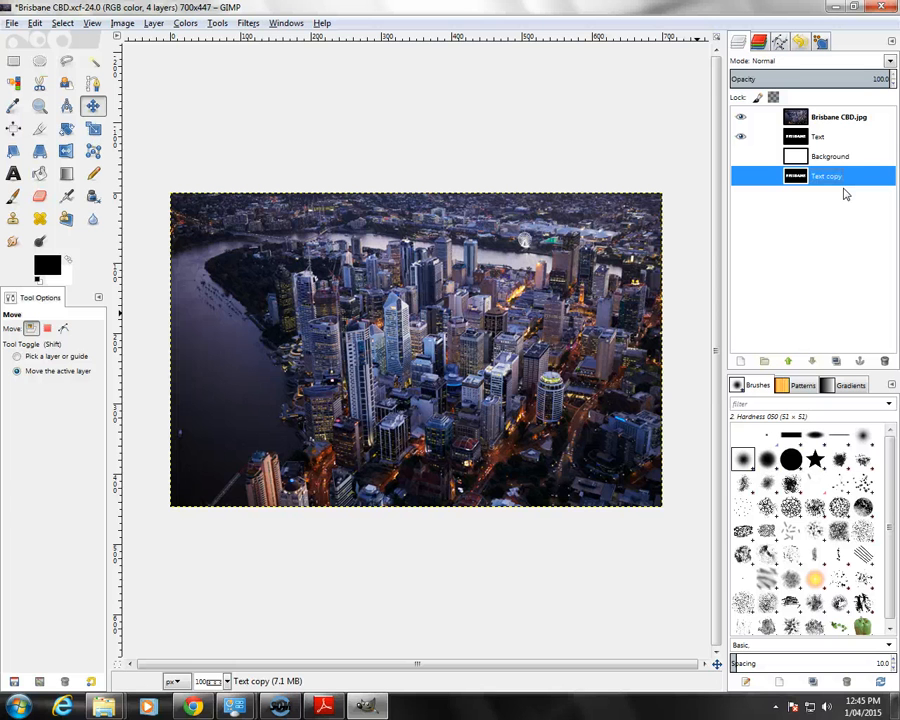
Step: Move the original Text layer above the Brisbane CBD.jpg layer
click(798, 141)
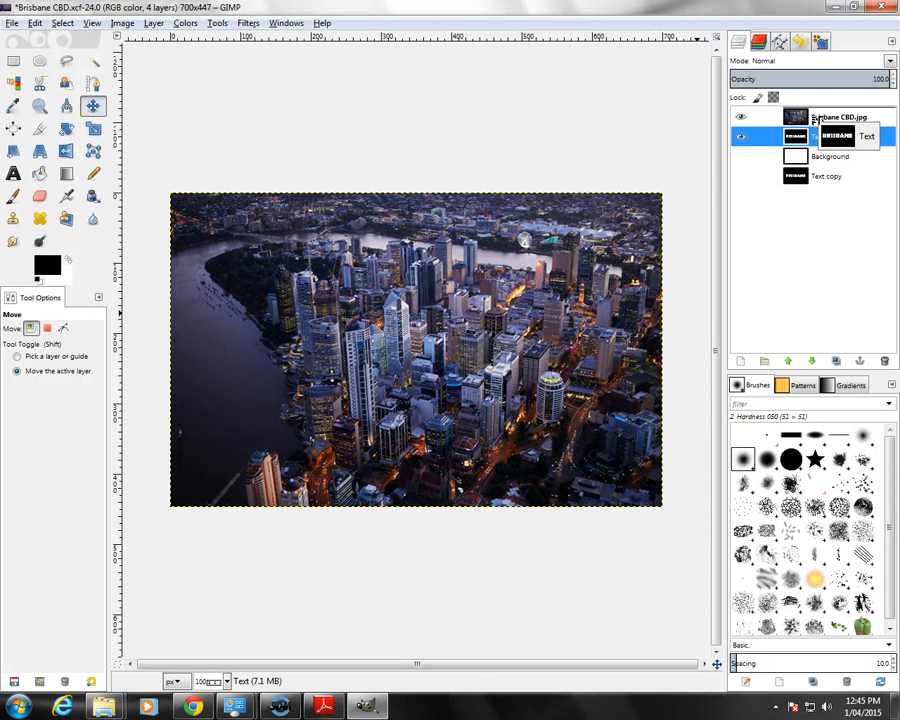
drag(818, 143, 818, 115)
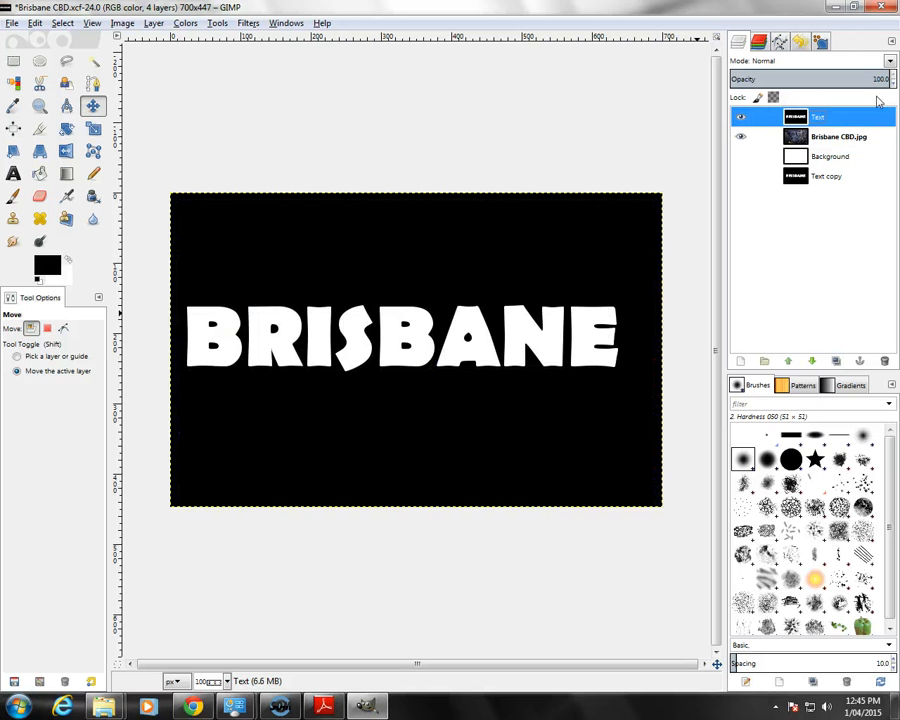
Step: Lower the Text layer's opacity to 31 and try repositioning the lettering over the city photo
click(893, 85)
drag(893, 85, 893, 85)
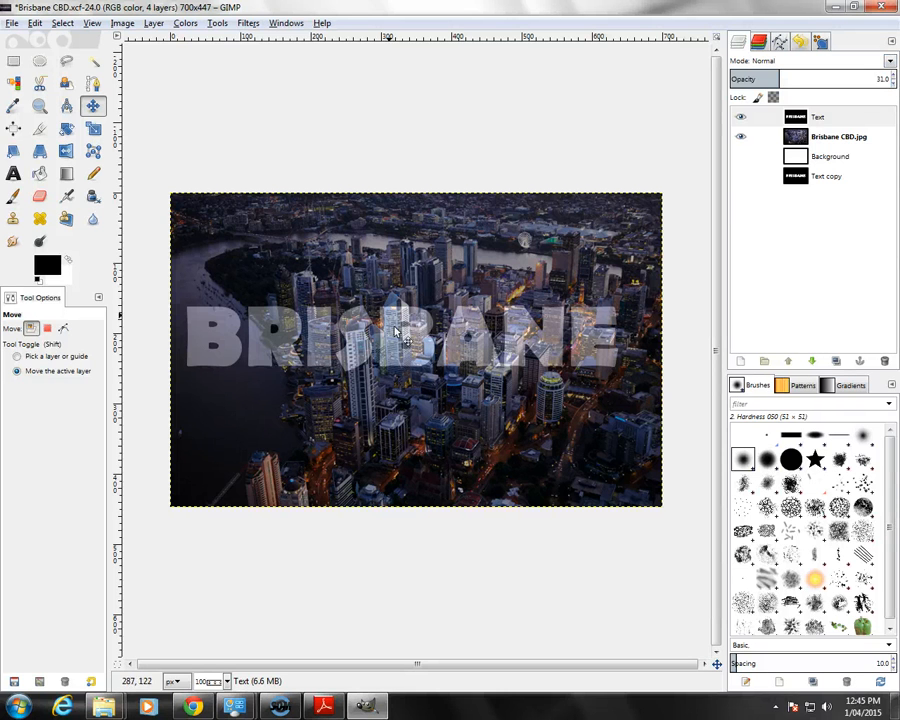
drag(392, 357, 415, 363)
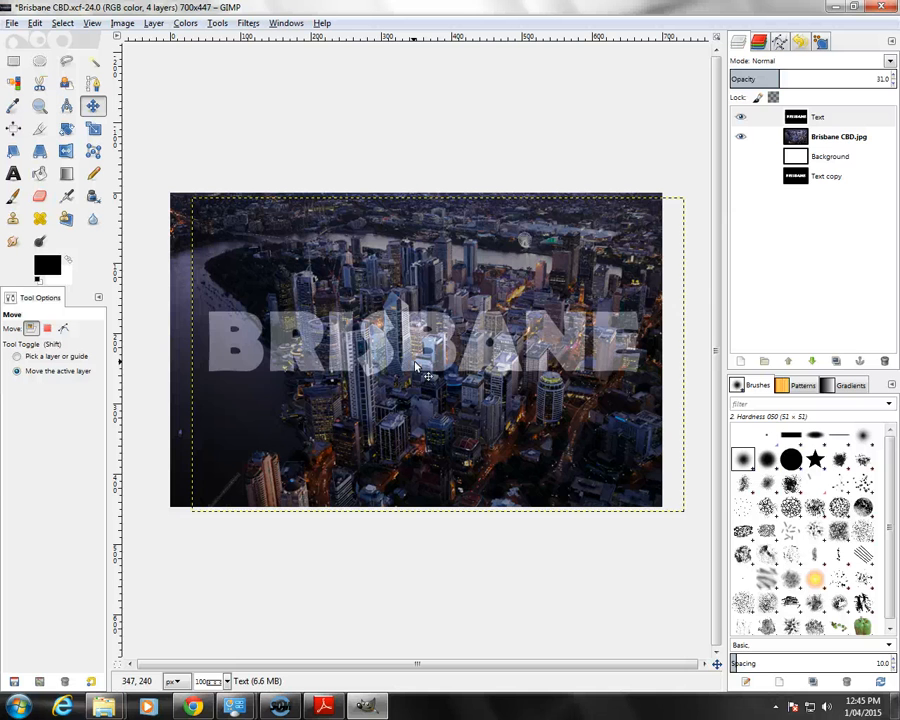
drag(416, 365, 393, 362)
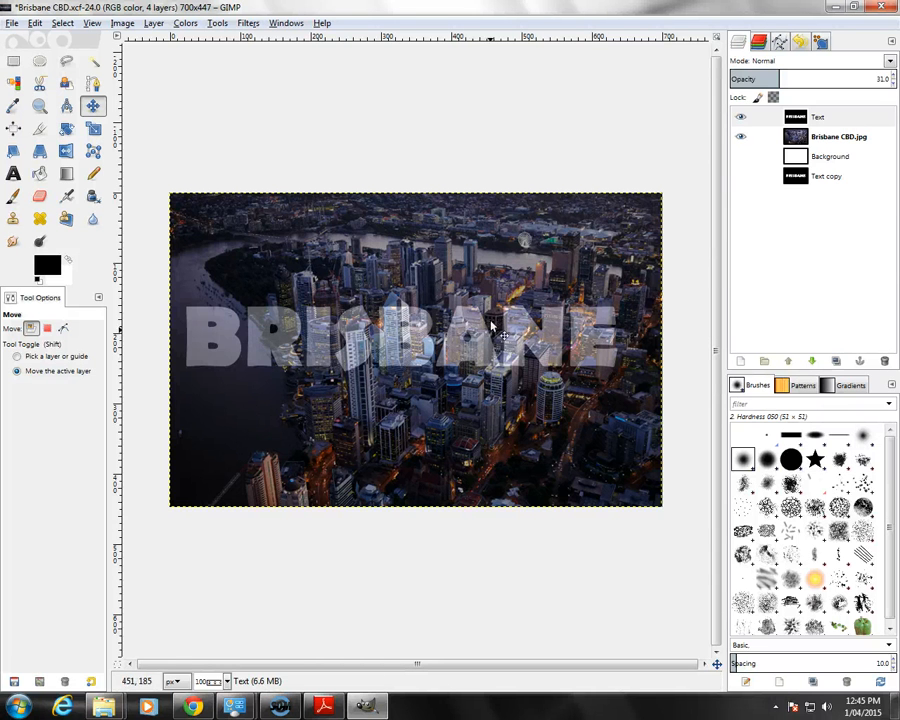
Step: Restore the Text layer's opacity to 100 and undo the repositioning of the lettering
drag(893, 77, 893, 77)
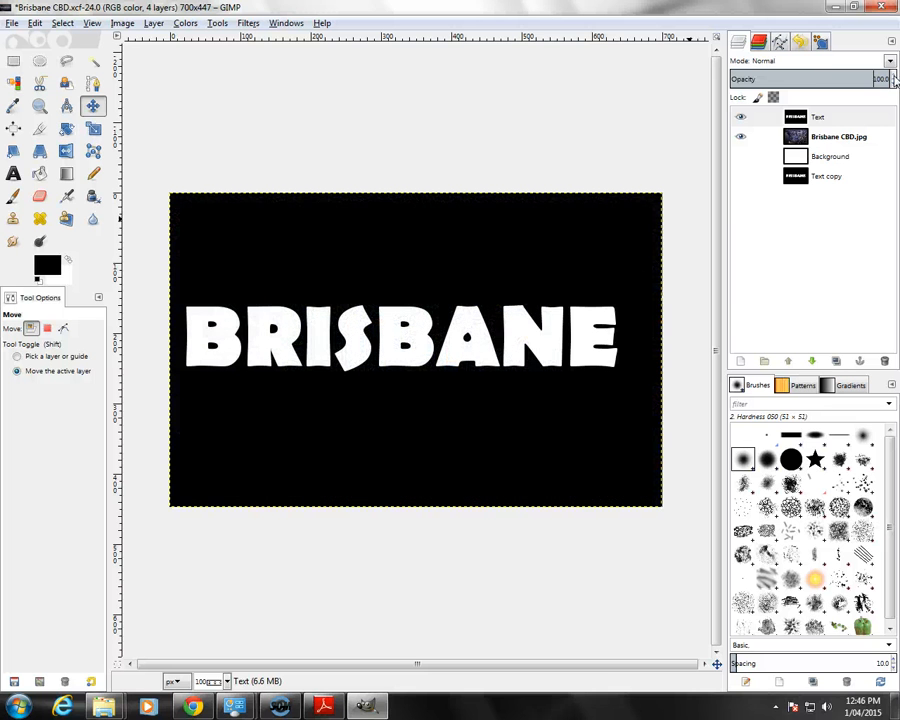
key(ctrl+z)
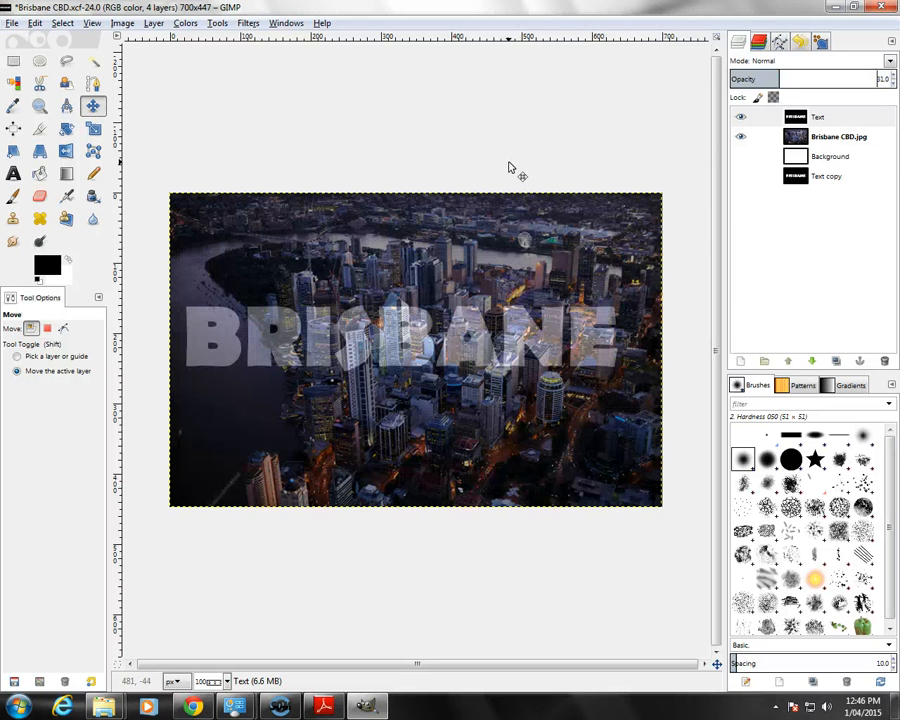
key(ctrl+y)
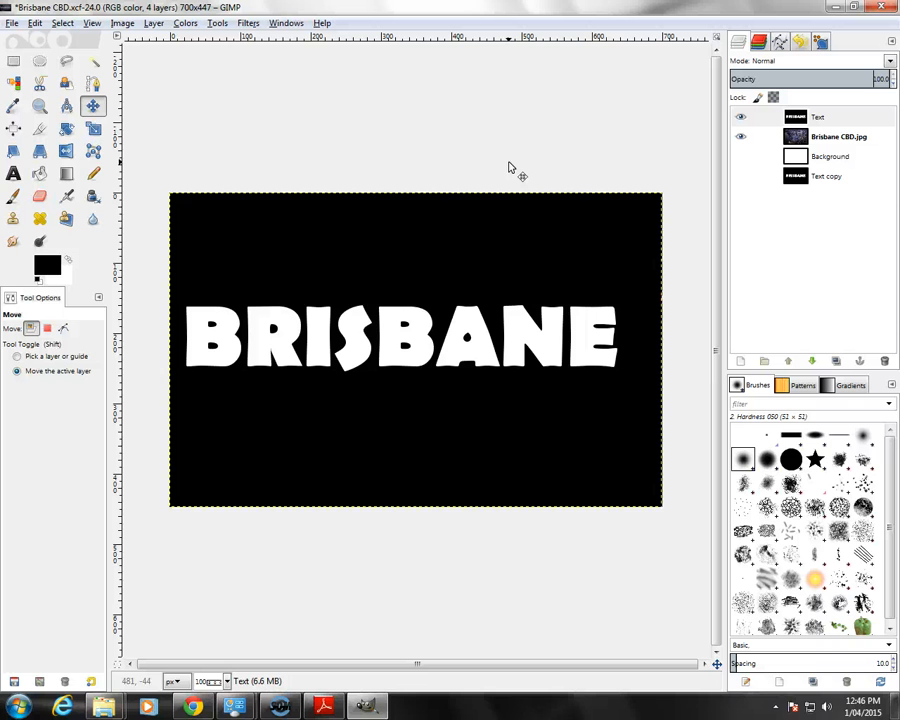
key(ctrl+z)
key(ctrl+z)
key(ctrl+y)
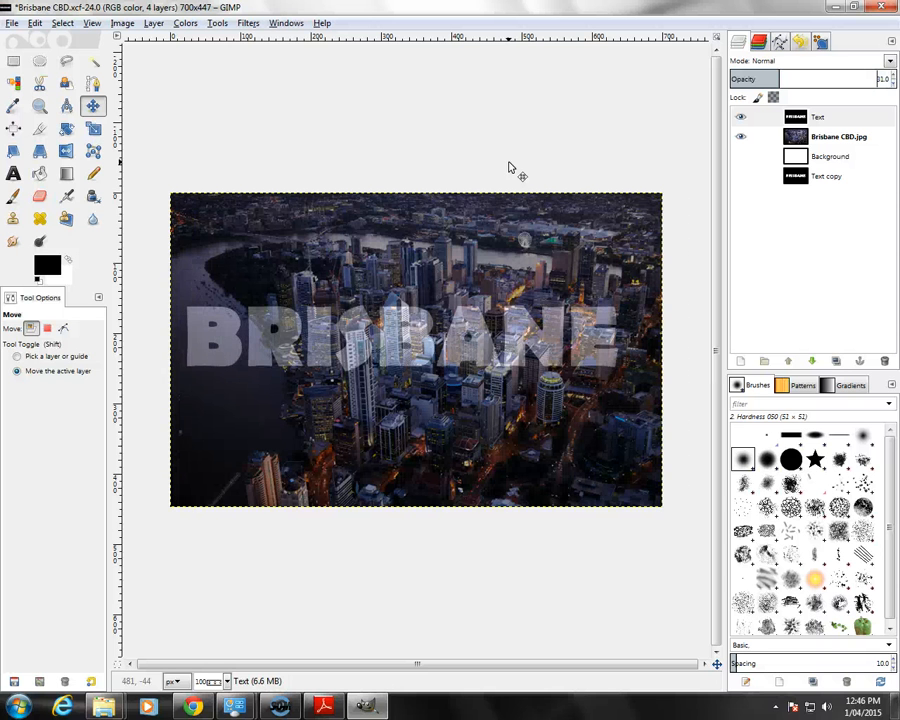
key(ctrl+y)
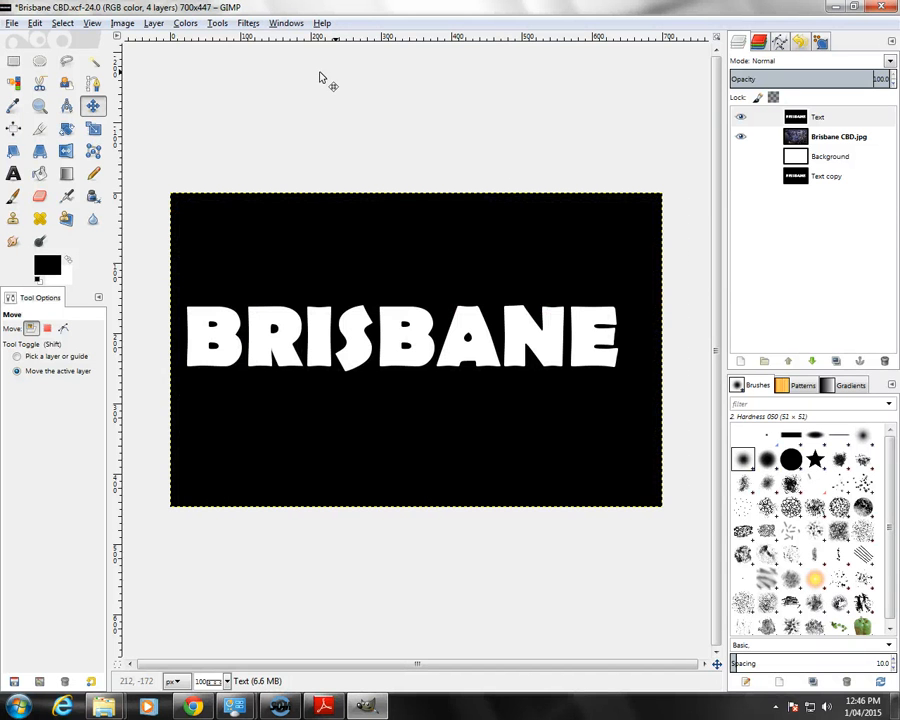
Step: Apply a Gaussian Blur to the Text layer with a horizontal and vertical radius of 7.0 px
click(248, 24)
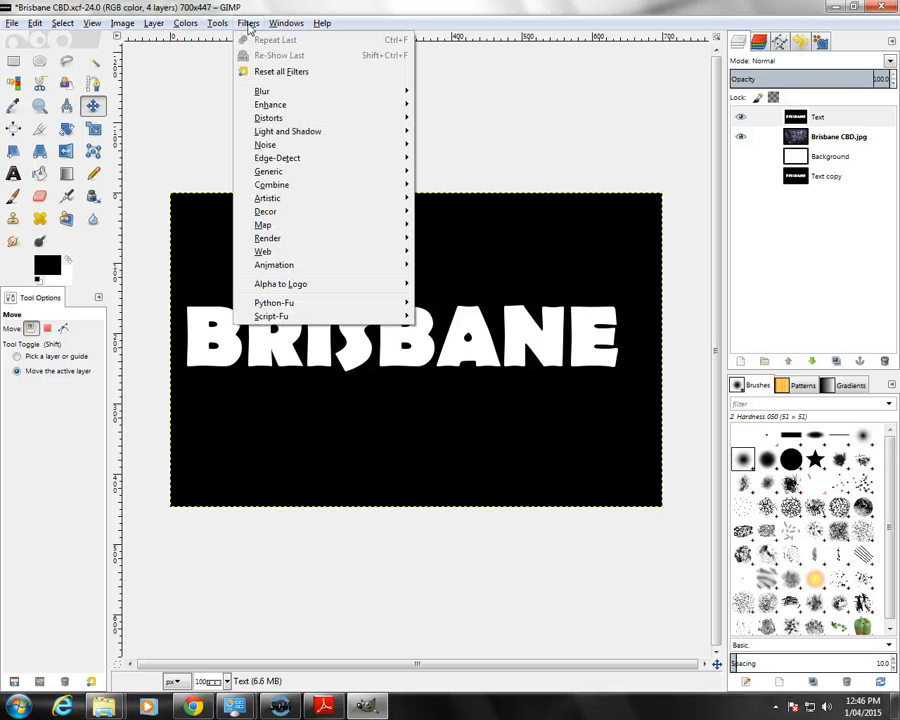
mouse_move(383, 96)
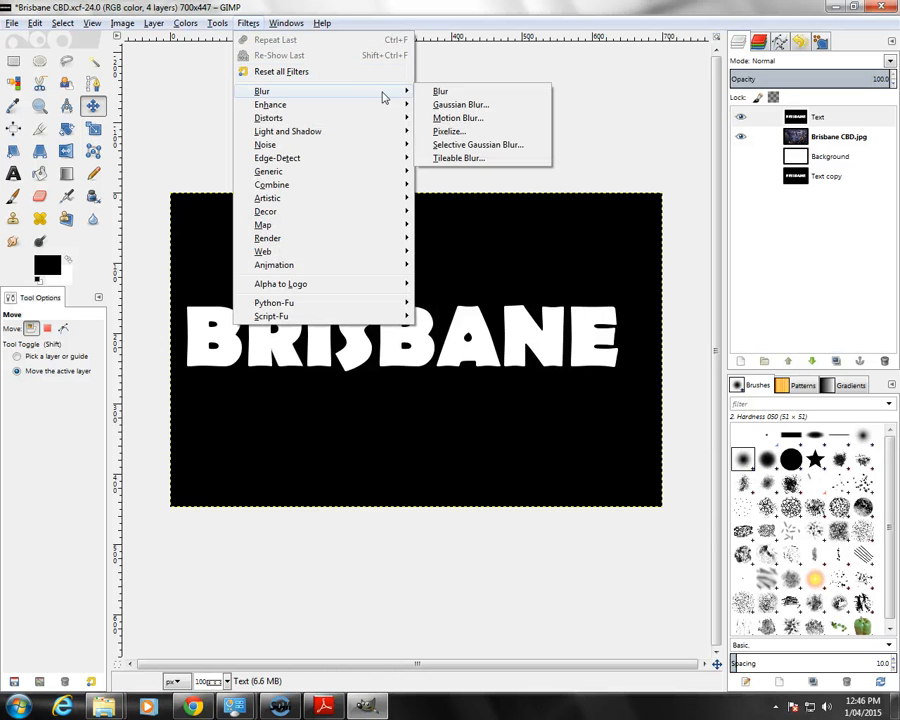
click(458, 104)
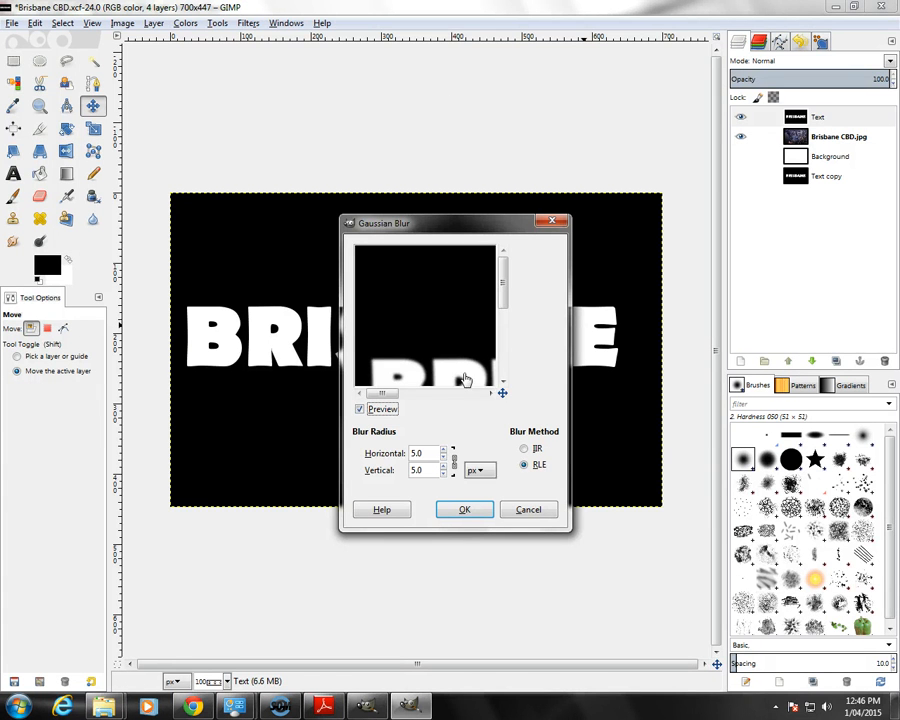
drag(464, 380, 460, 305)
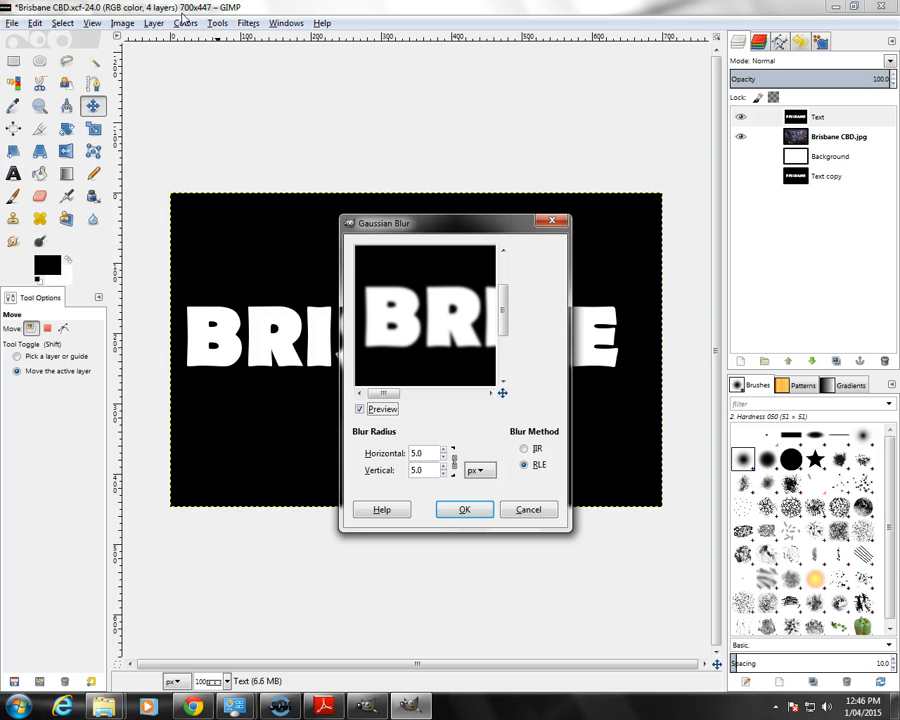
click(444, 450)
click(444, 450)
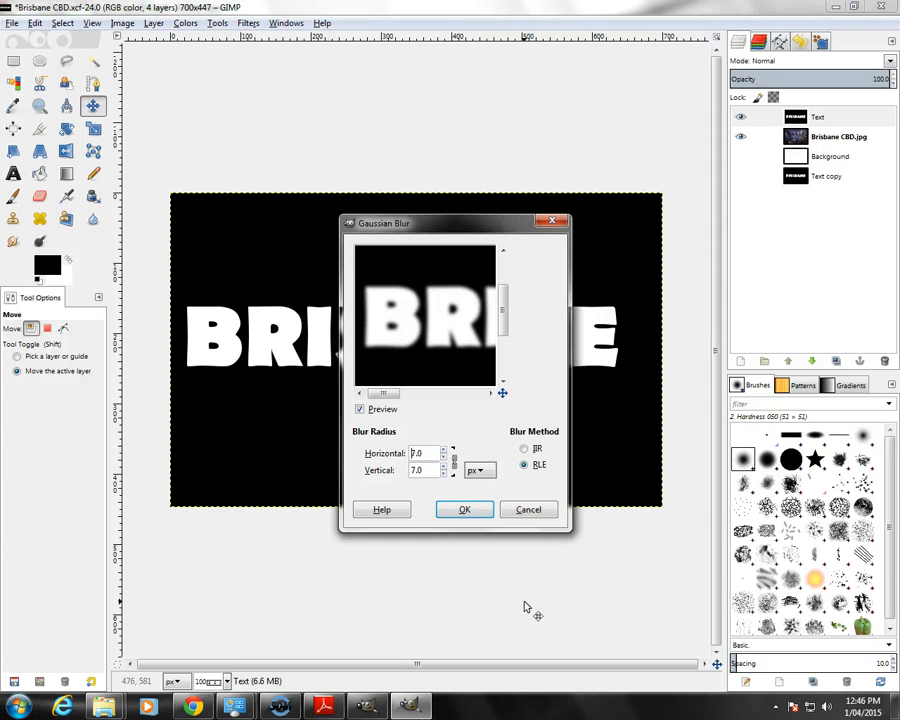
click(462, 511)
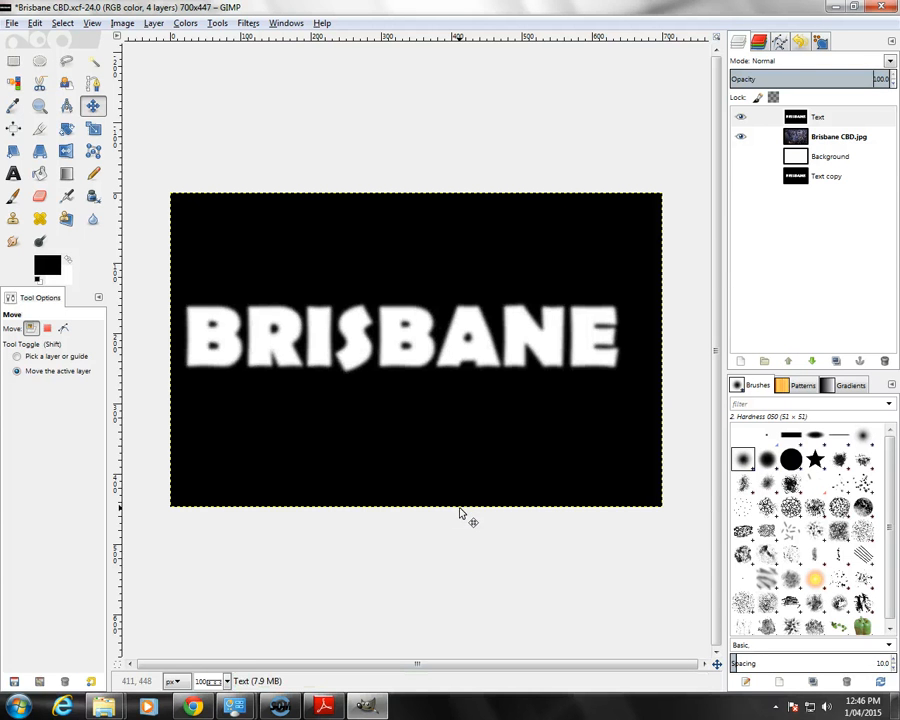
Step: Move the blurred Text layer below the Brisbane CBD.jpg layer in the layer stack
click(822, 119)
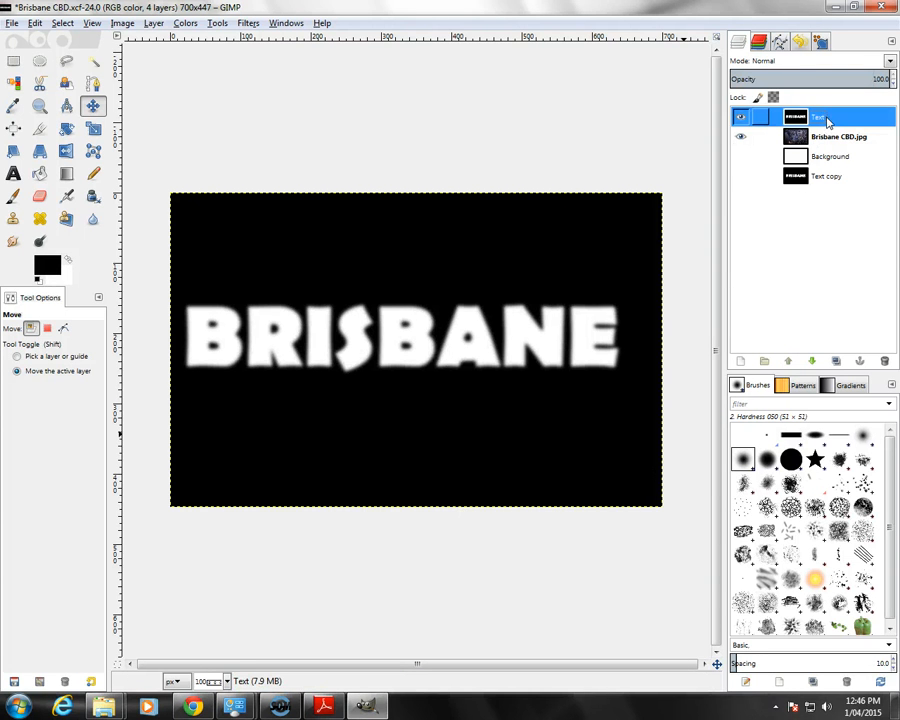
drag(827, 121, 806, 148)
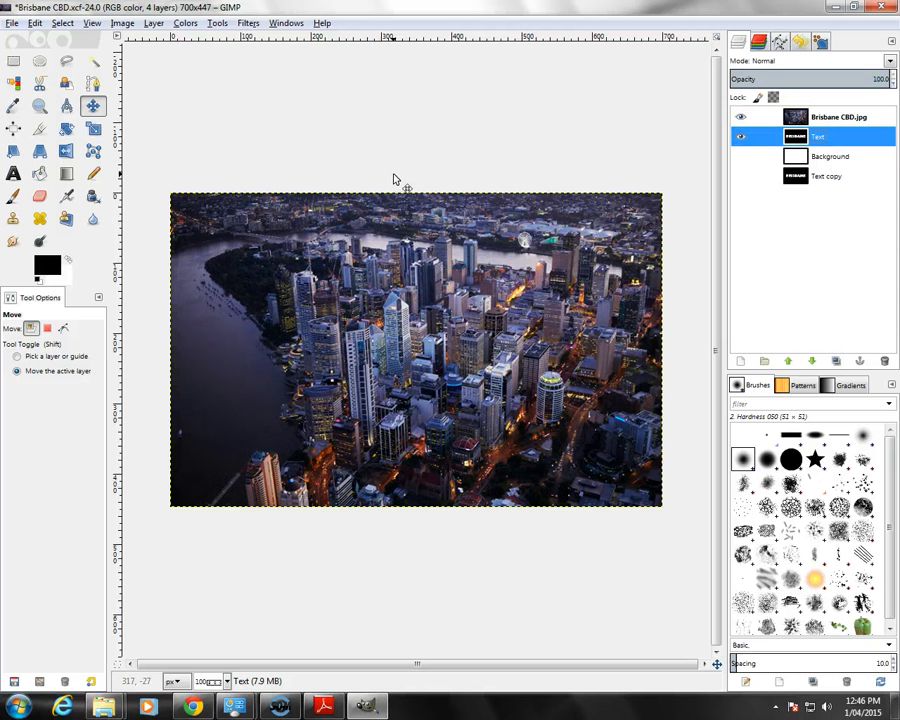
click(246, 23)
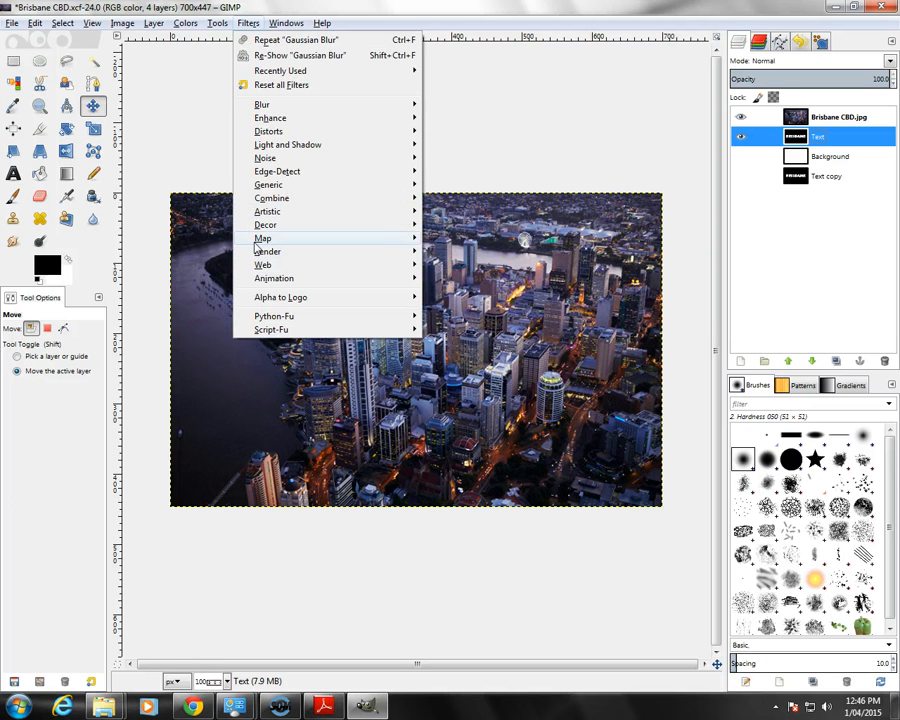
mouse_move(415, 240)
click(460, 239)
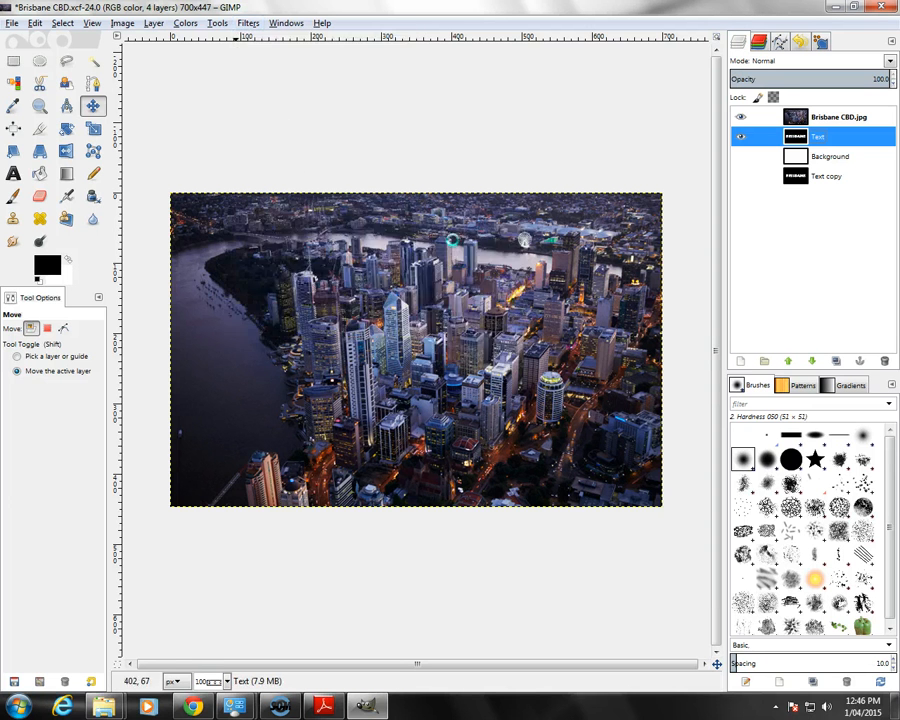
click(527, 247)
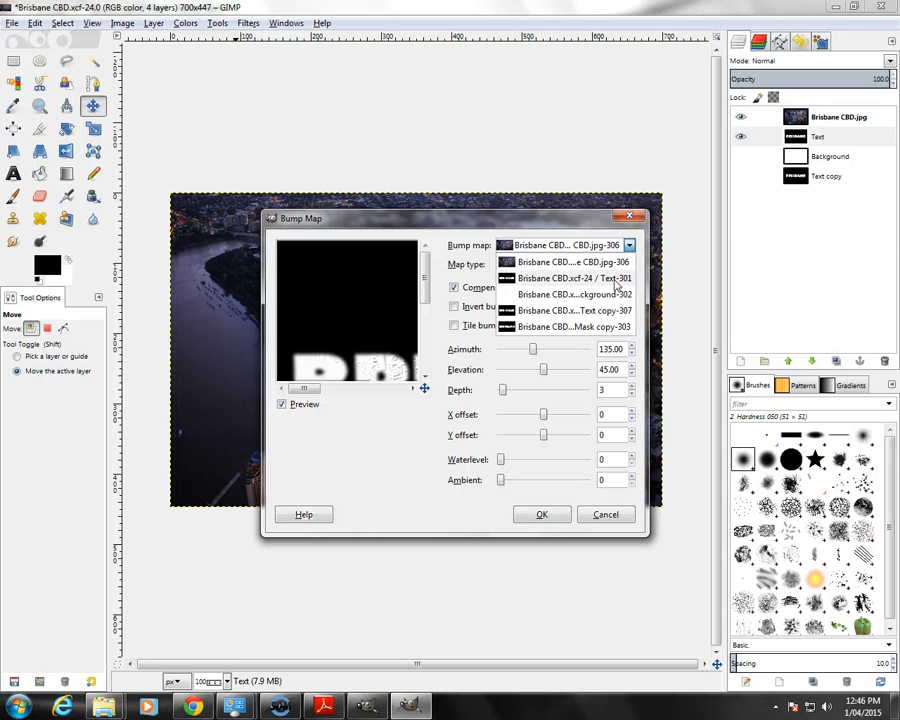
click(612, 287)
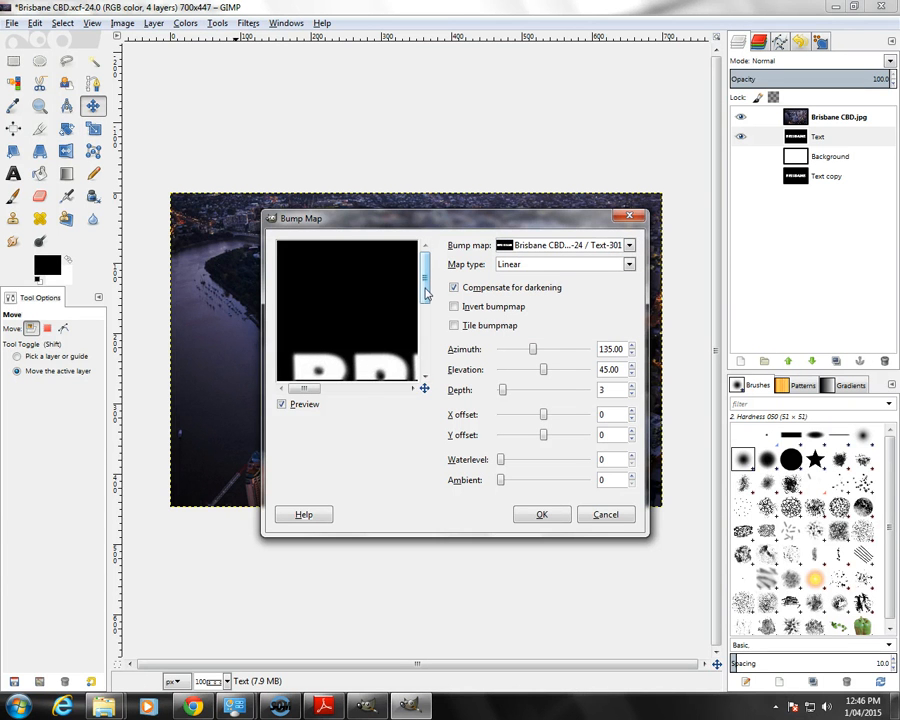
drag(425, 292, 425, 318)
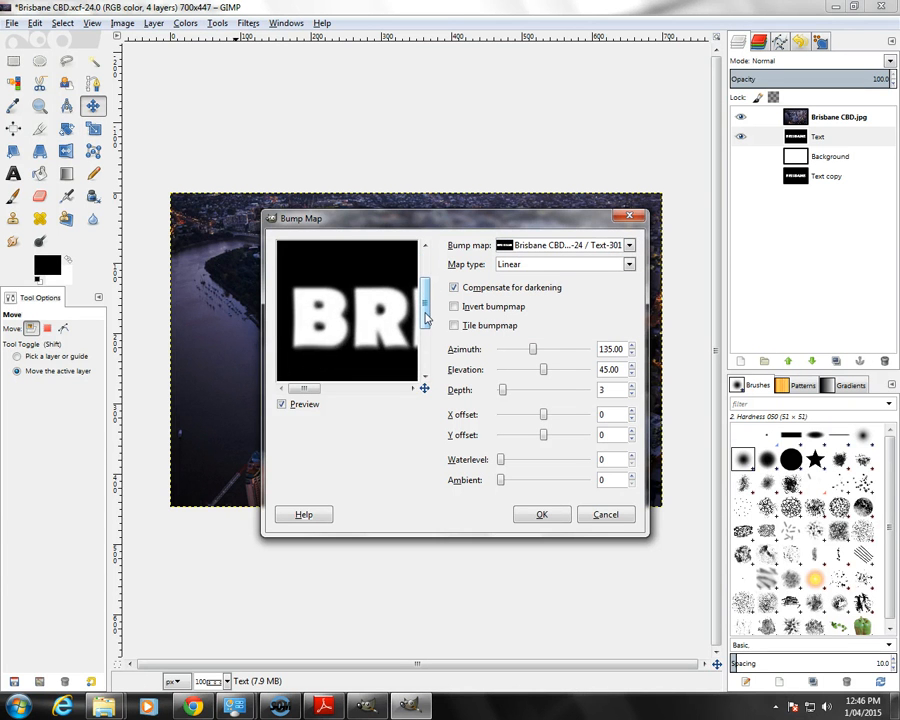
click(590, 515)
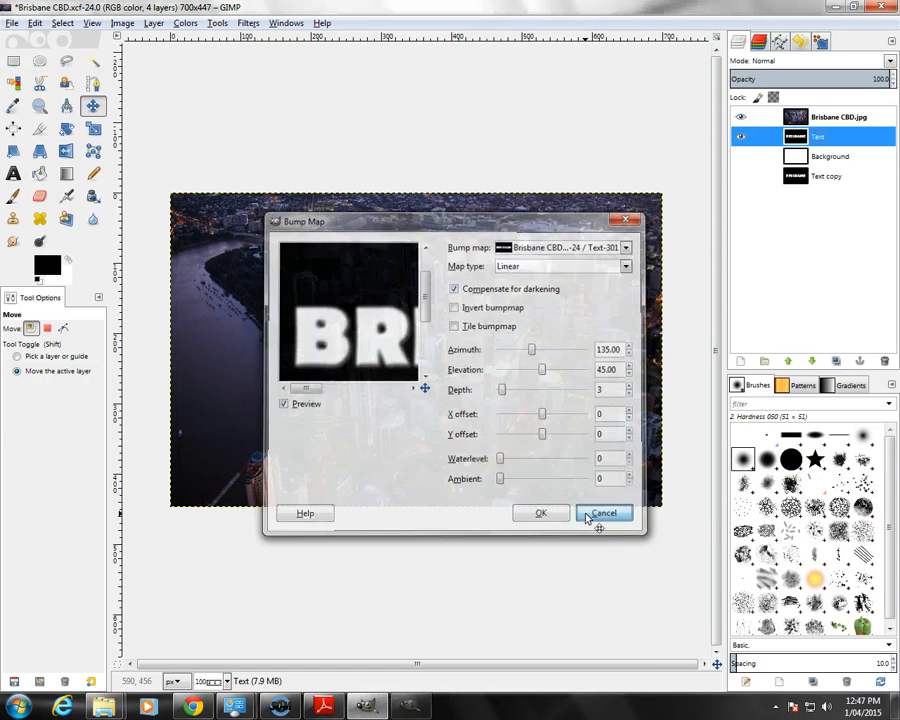
Step: Apply a Bump Map filter to the Brisbane CBD.jpg layer, using the Text layer as the map with a depth of 8
click(797, 121)
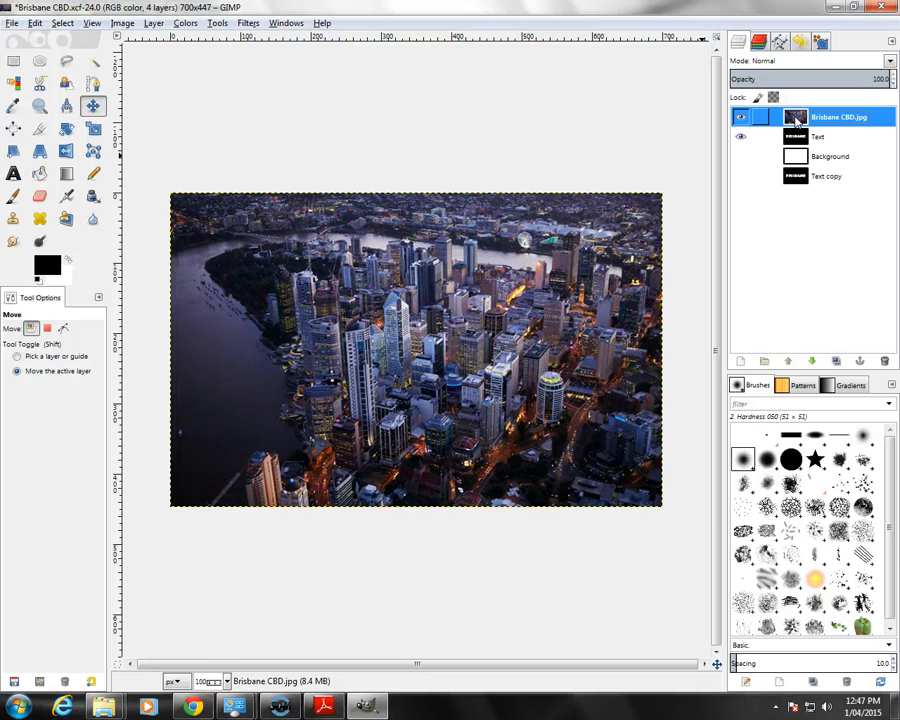
click(247, 23)
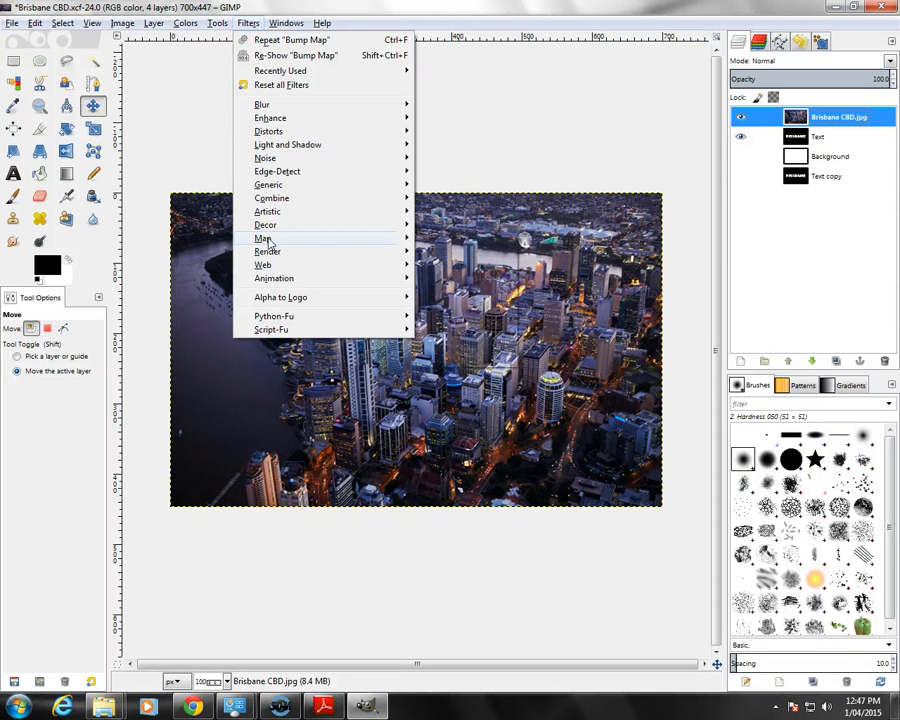
mouse_move(262, 238)
click(461, 244)
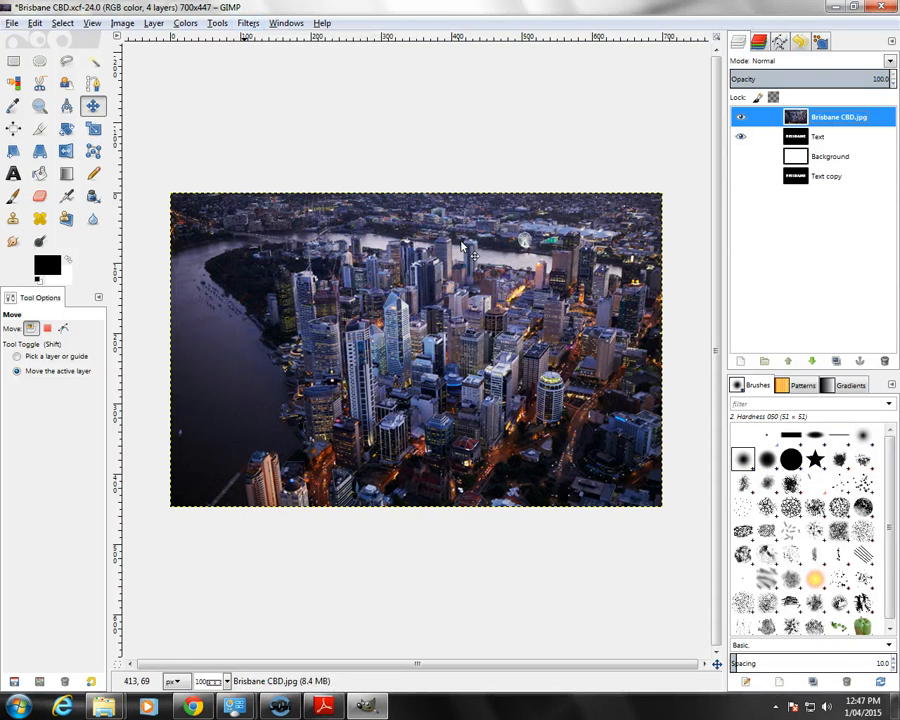
click(518, 250)
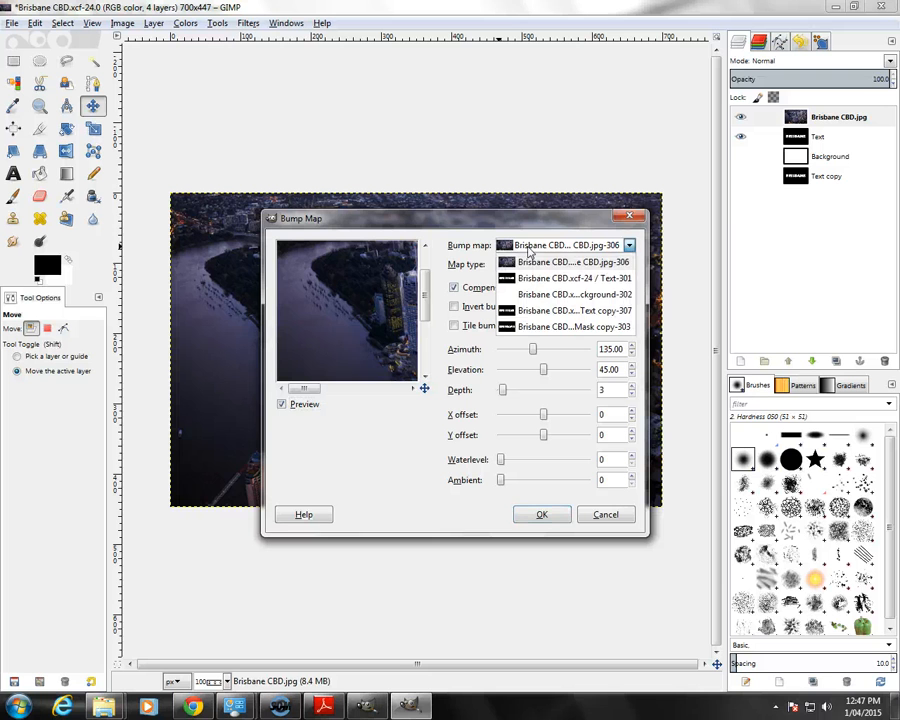
click(529, 281)
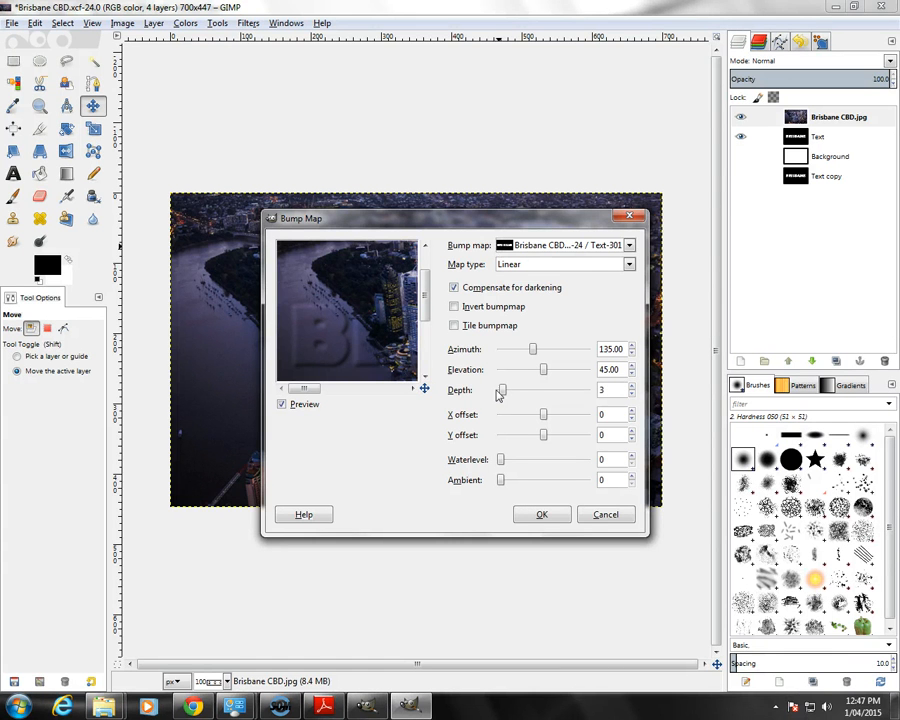
click(530, 392)
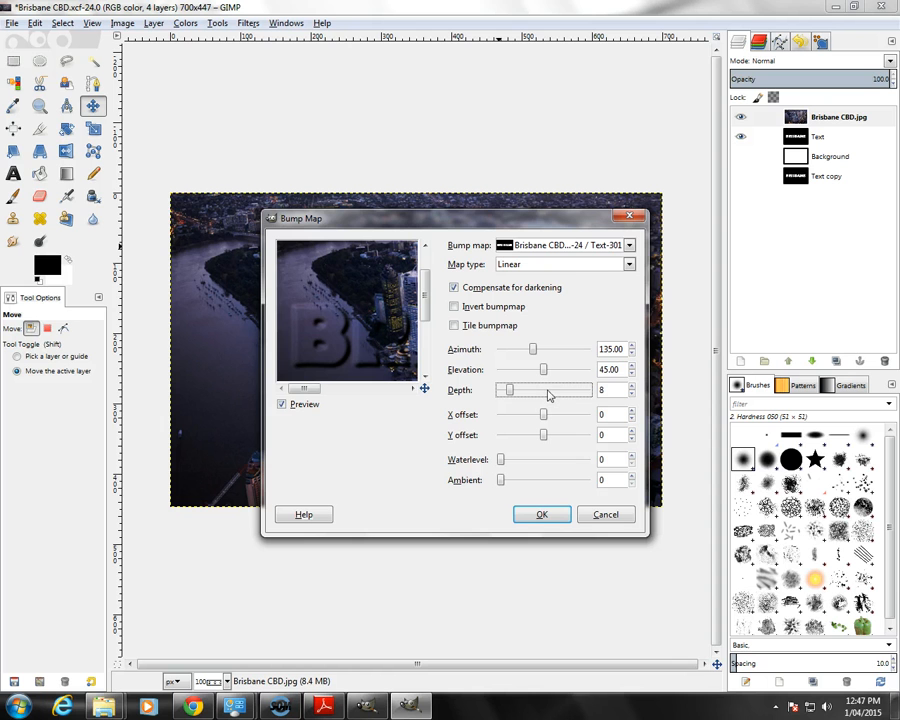
click(542, 515)
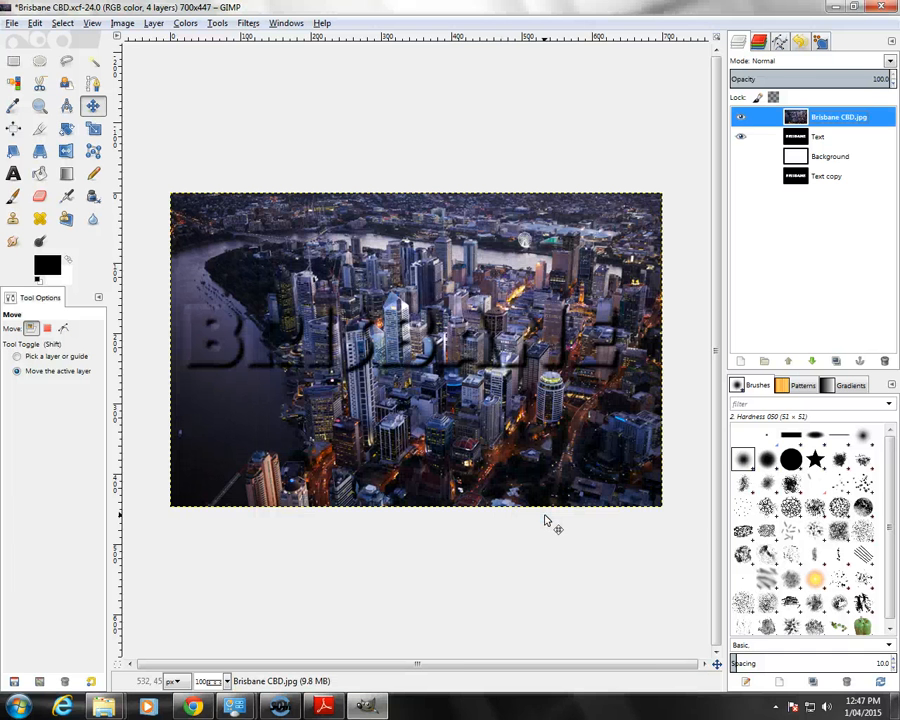
Step: Add a White (full opacity) layer mask to the Brisbane CBD.jpg layer, then paste and anchor a copy of the Text layer into it
click(800, 140)
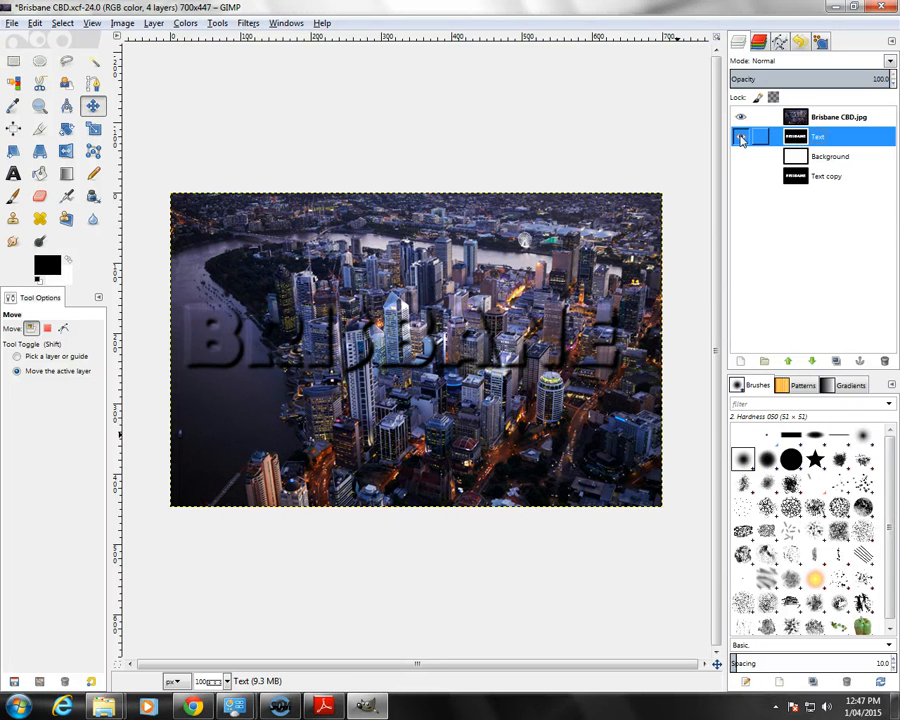
key(ctrl+c)
click(805, 118)
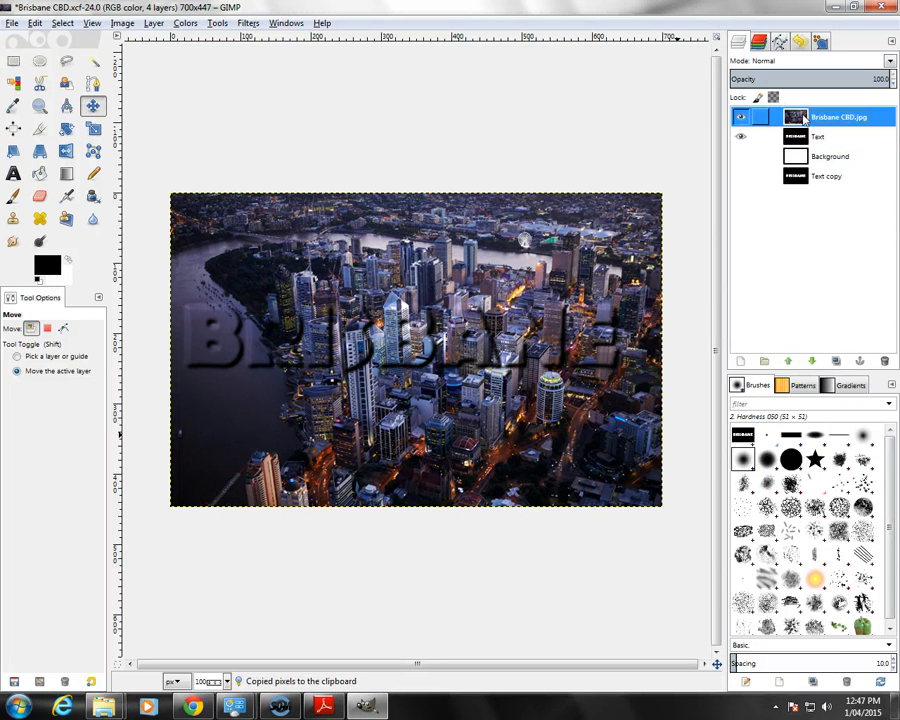
right_click(805, 118)
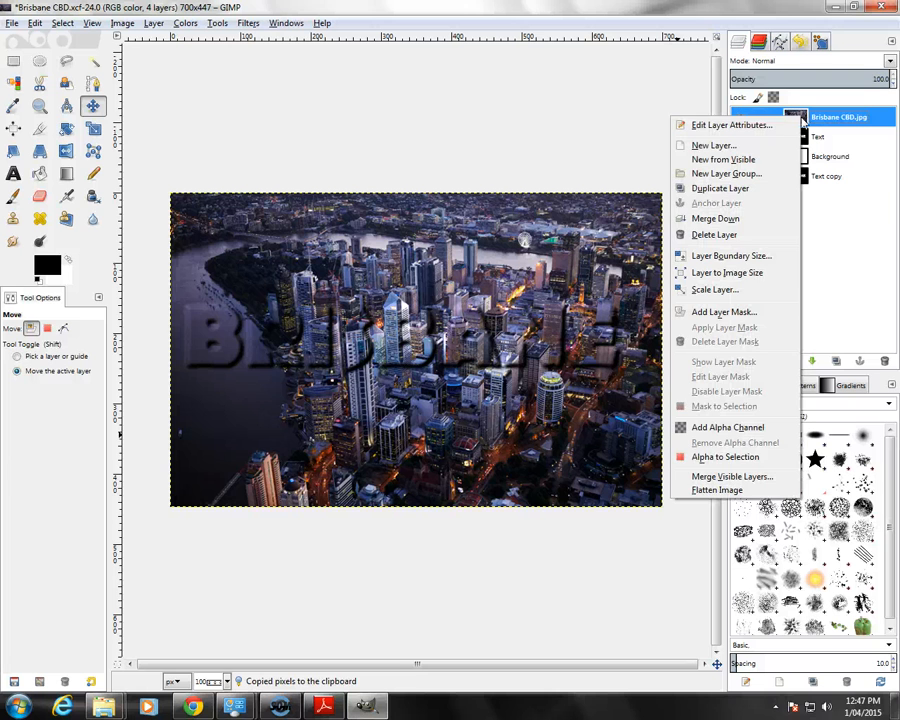
click(724, 312)
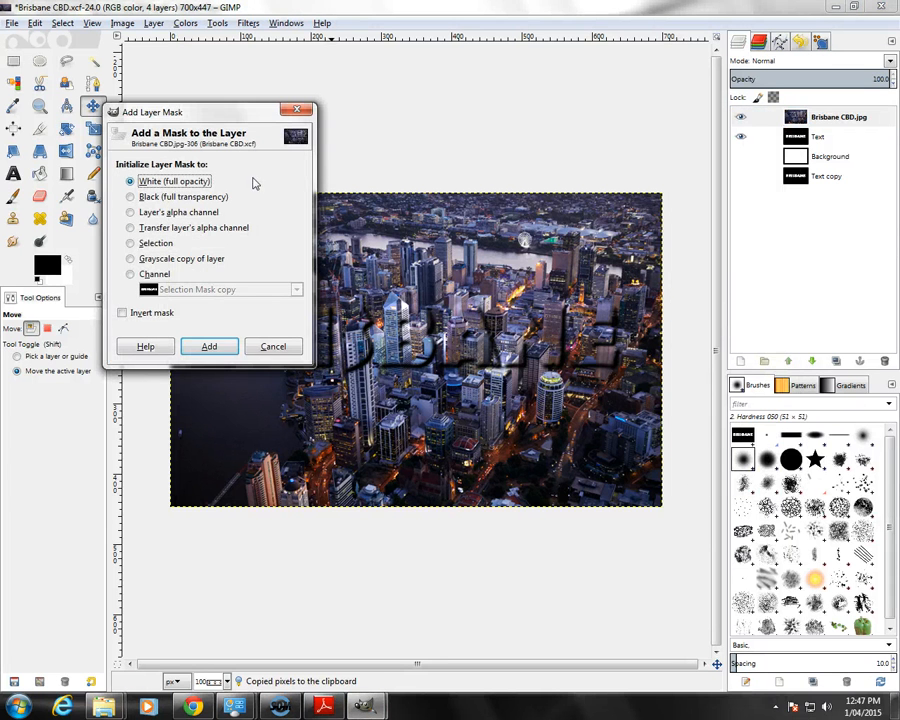
click(218, 347)
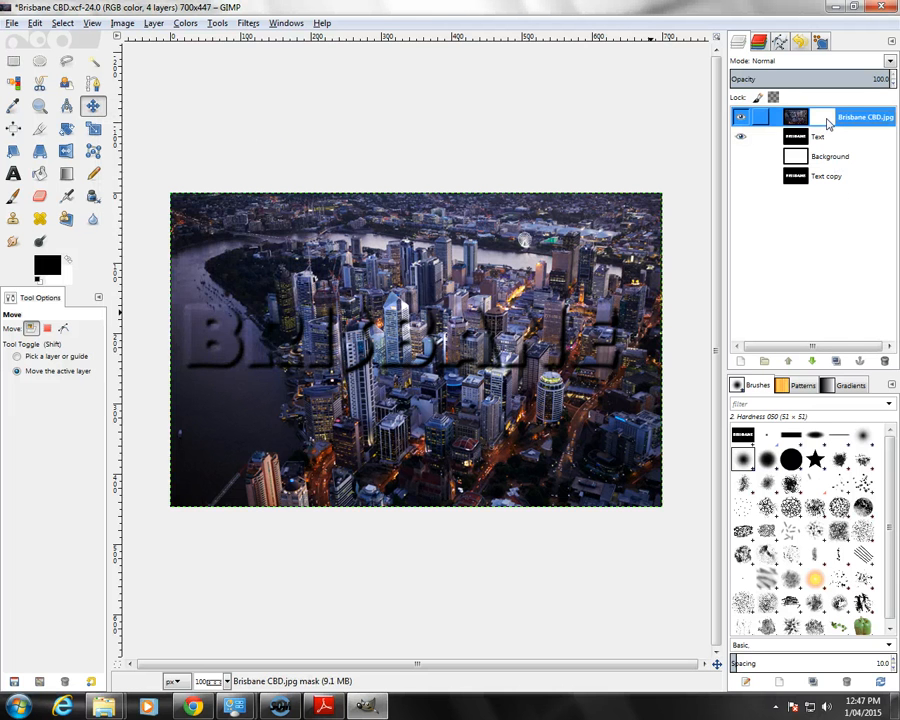
key(ctrl+v)
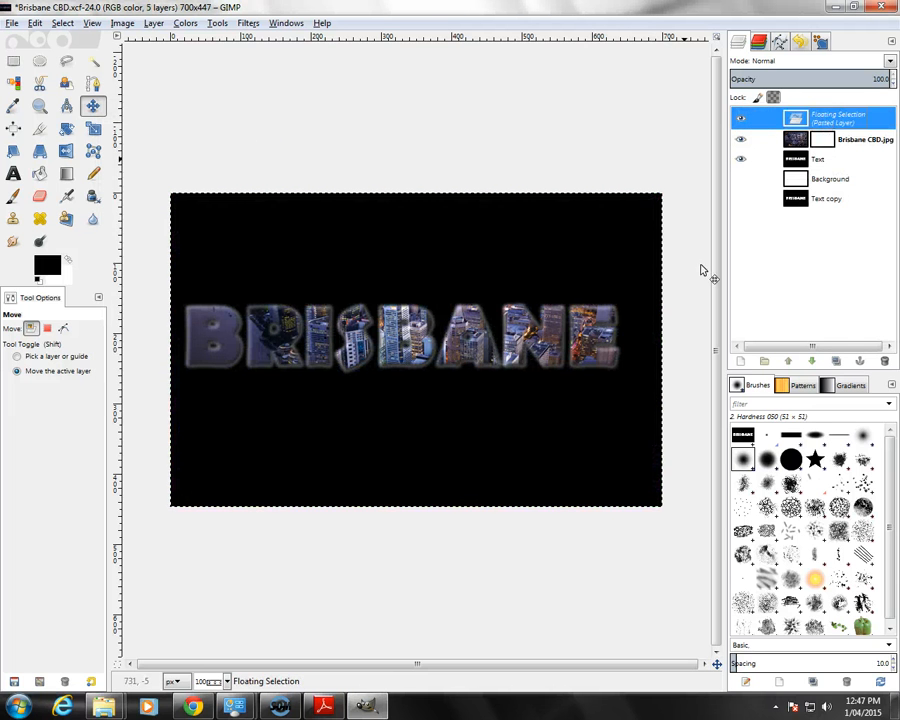
click(859, 362)
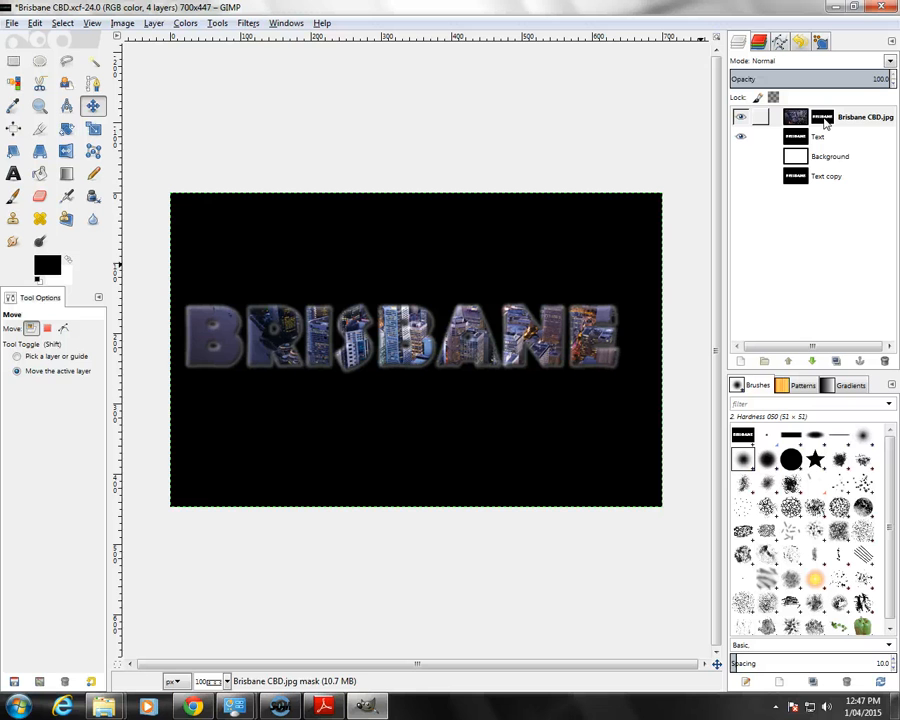
Step: Hide the Text layer and show the white Background layer
click(740, 139)
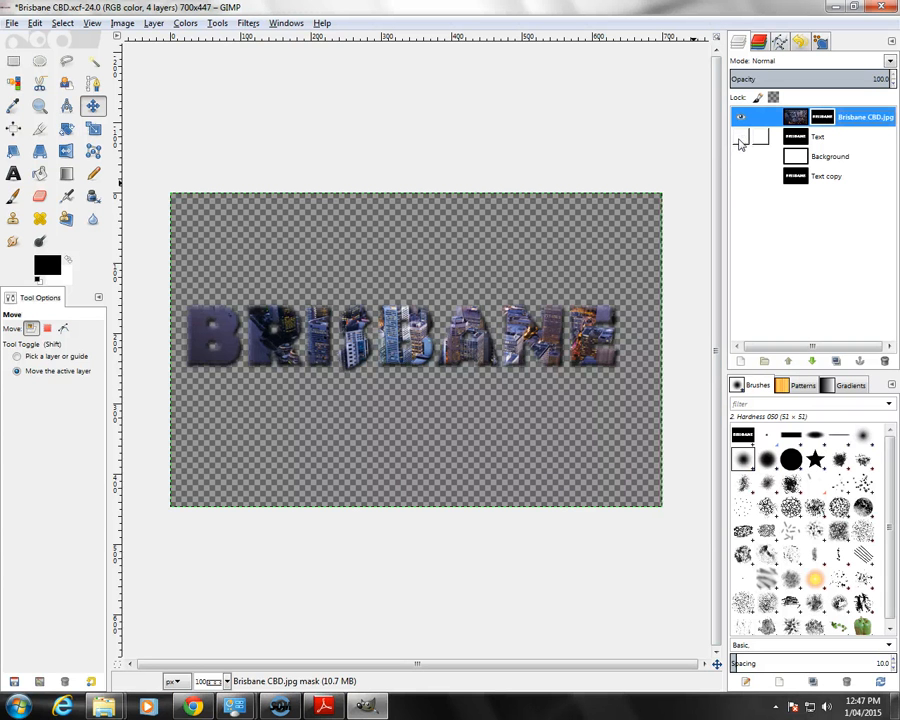
click(740, 158)
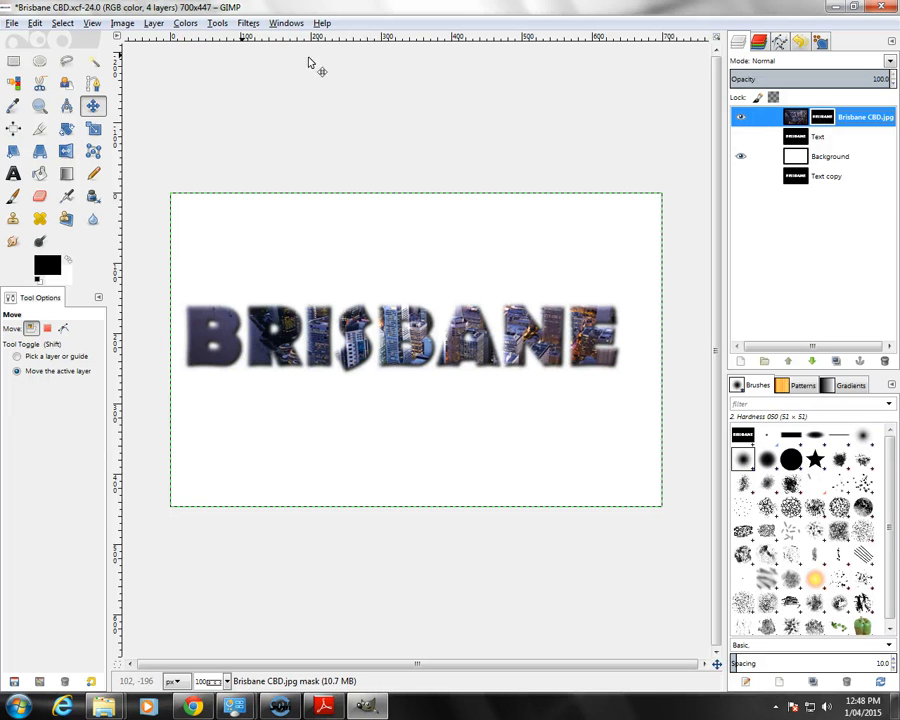
Step: Adjust the Levels of the Brisbane CBD.jpg layer mask, setting the input white point to 104 and gamma to 0.61
click(187, 25)
click(184, 126)
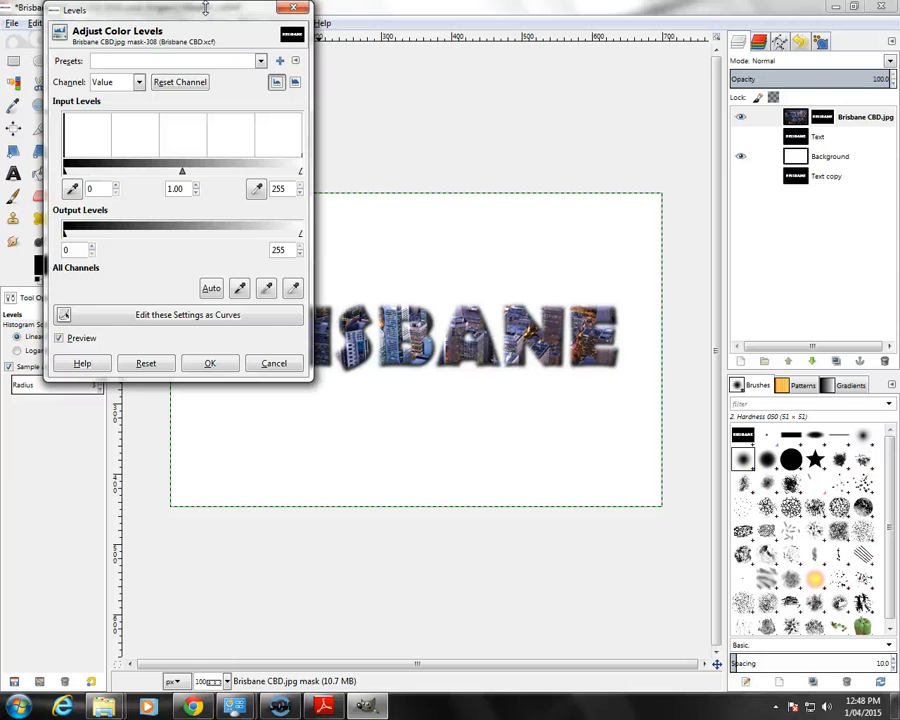
drag(206, 11, 768, 207)
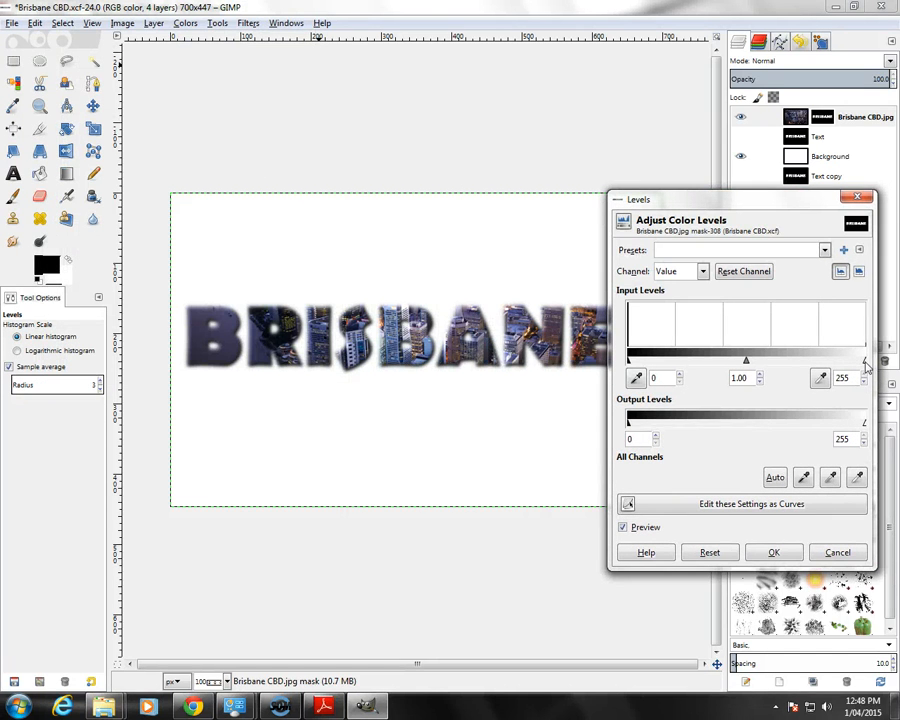
drag(865, 360, 749, 362)
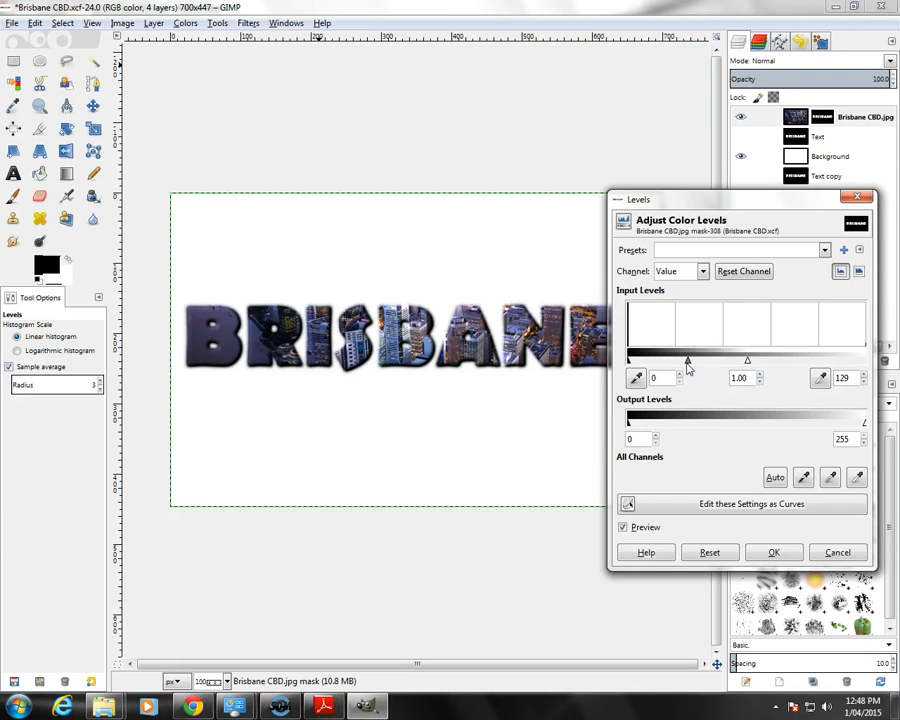
mouse_move(688, 364)
mouse_down()
mouse_move(666, 363)
mouse_move(743, 363)
mouse_move(680, 366)
mouse_move(688, 365)
mouse_up()
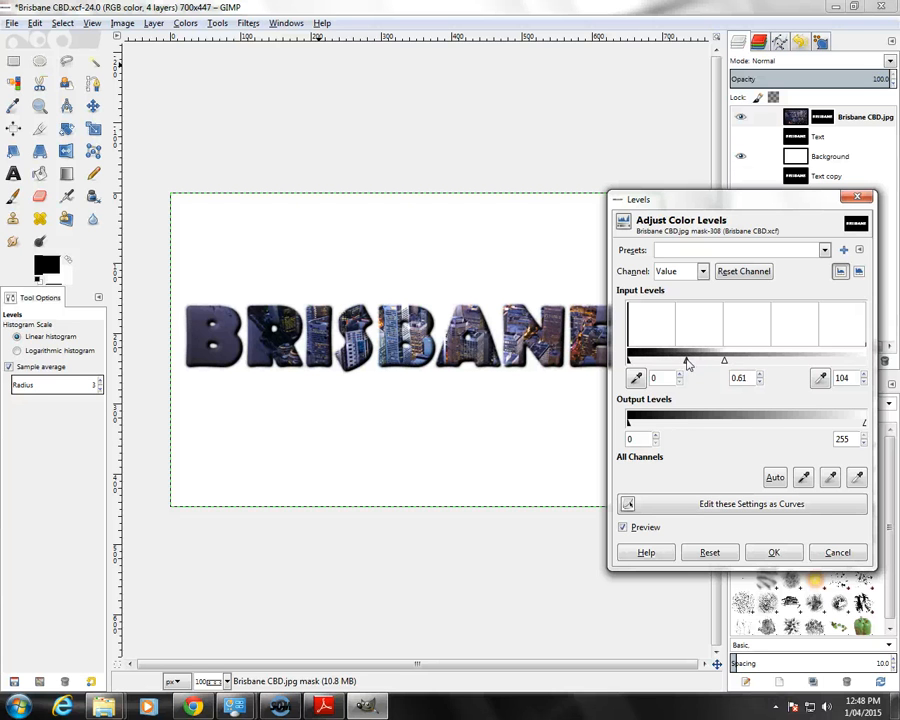
click(771, 554)
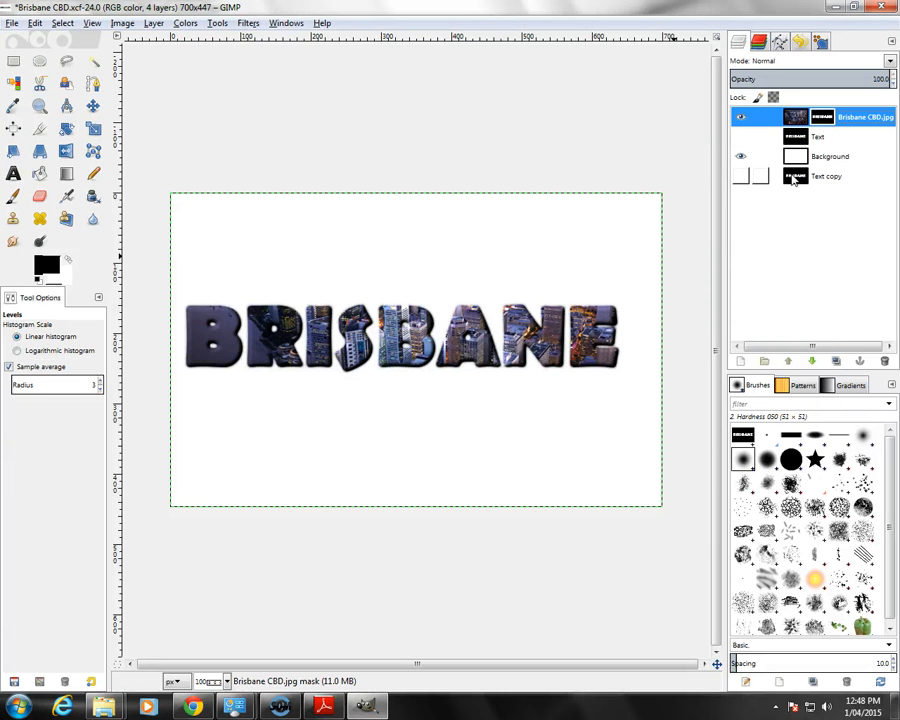
Step: Check the transparency requirement in Adobe Reader, then inspect the area around the lettering in GIMP with the Background layer temporarily hidden
click(323, 707)
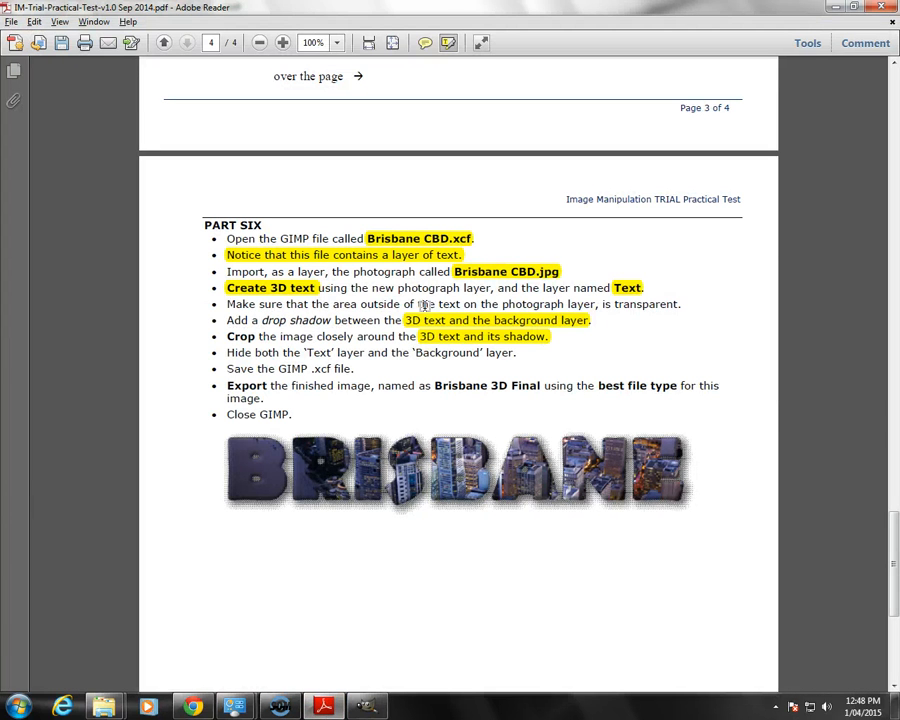
click(376, 706)
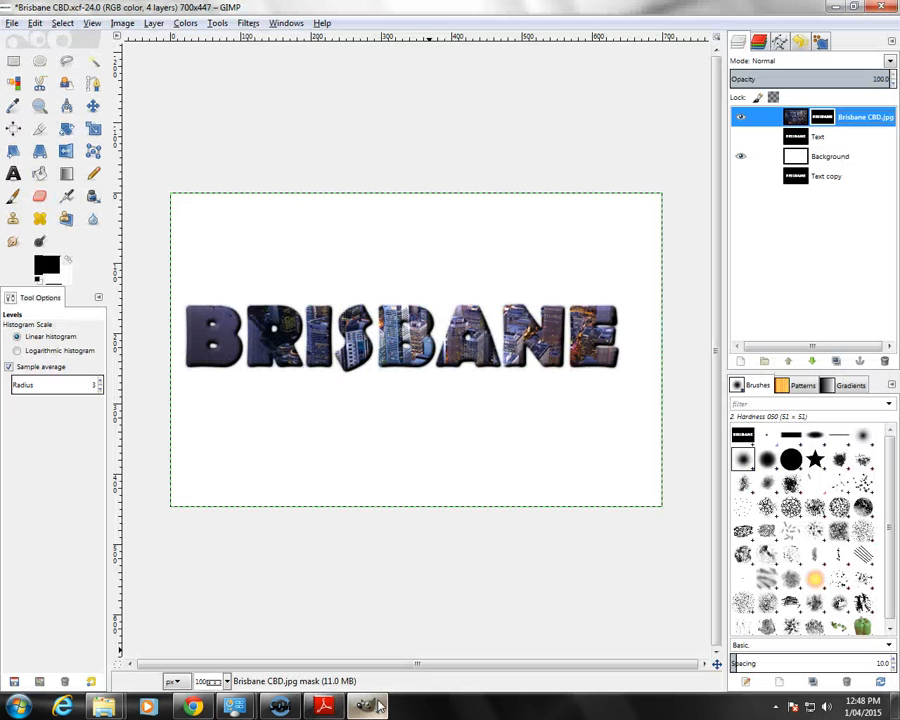
click(741, 157)
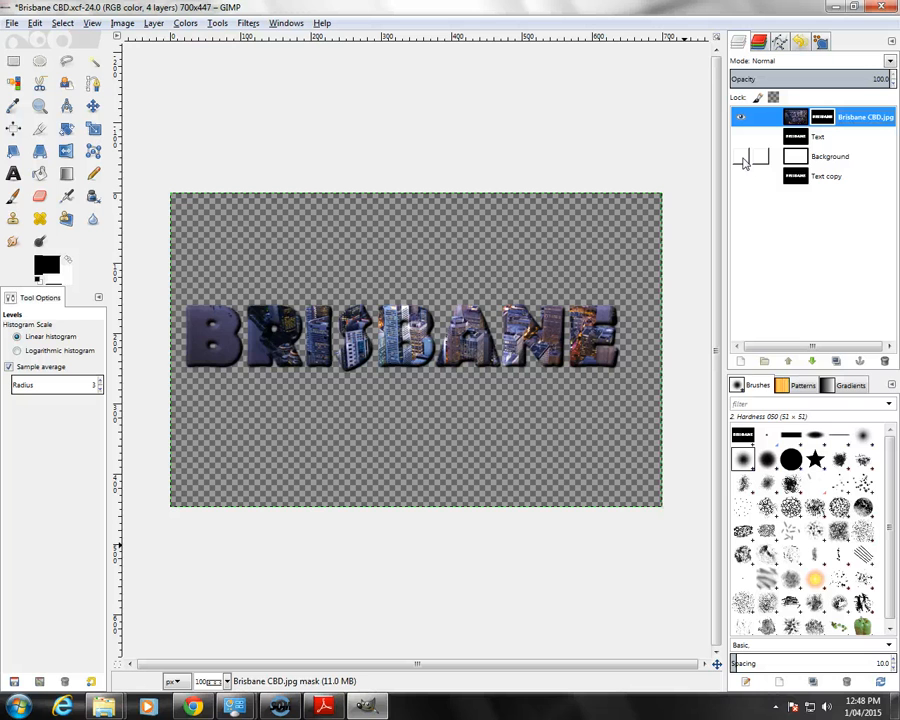
click(741, 157)
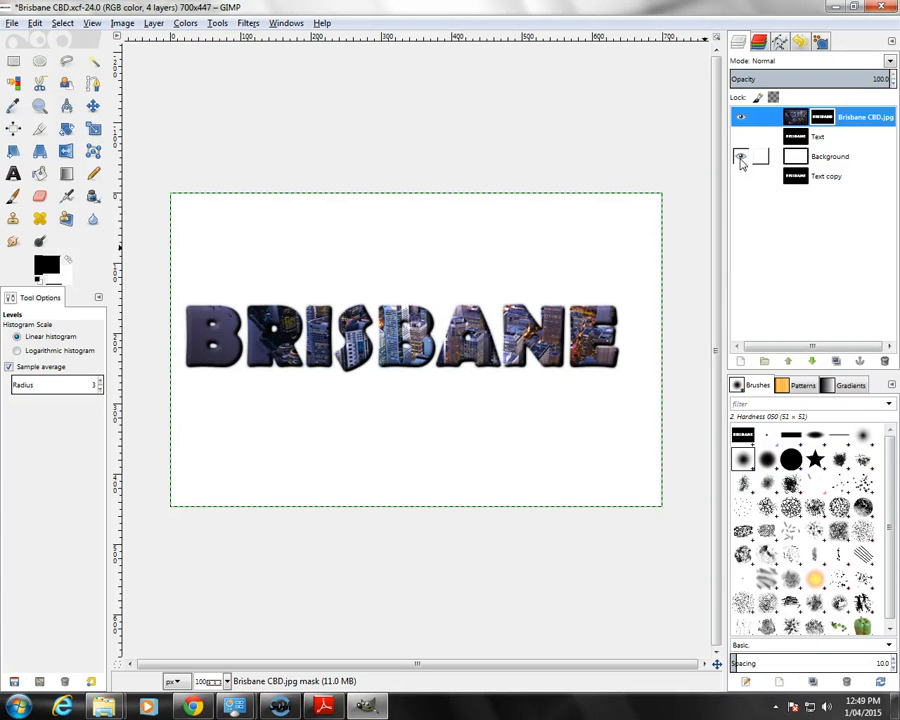
Step: Select the Text copy layer and switch to Adobe Reader to read the drop shadow instruction in Part Six
click(801, 180)
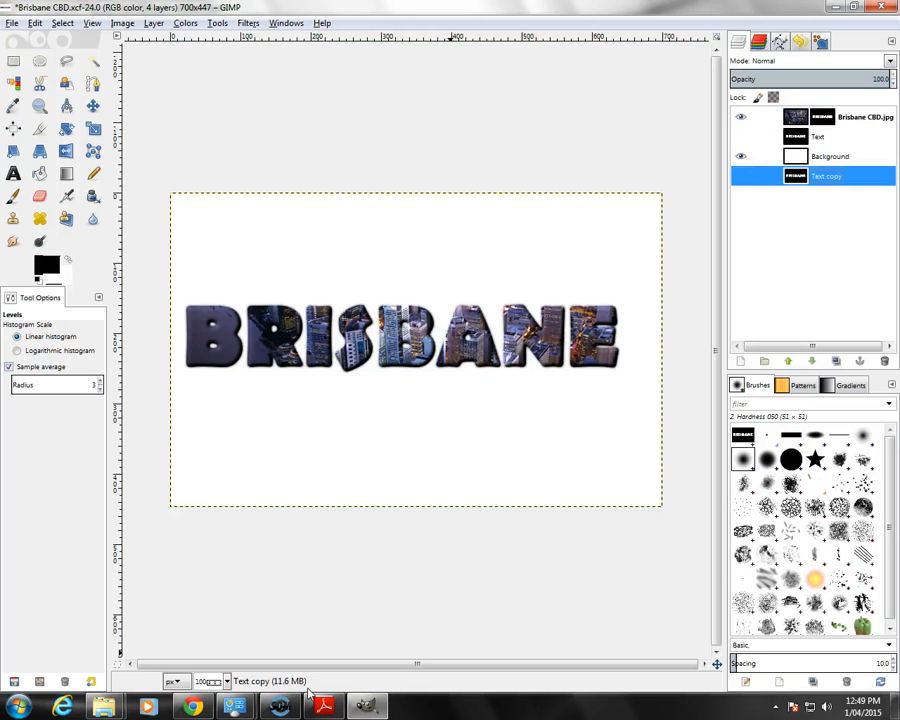
key(alt+Tab)
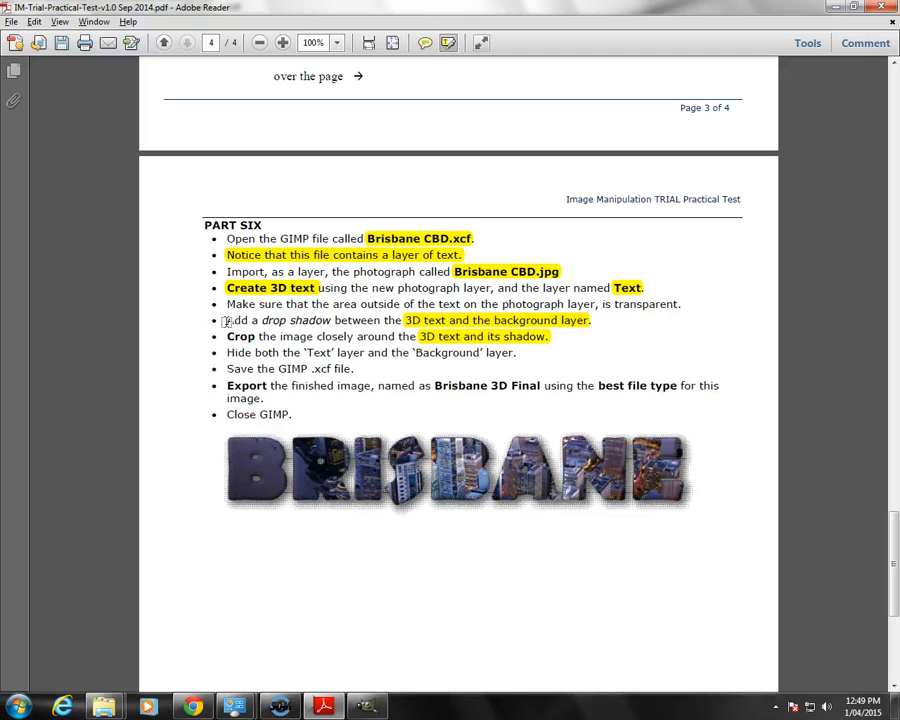
Step: Highlight the full drop shadow instruction in Part Six, then switch to GIMP and make the Text copy layer active and visible
drag(226, 321, 592, 321)
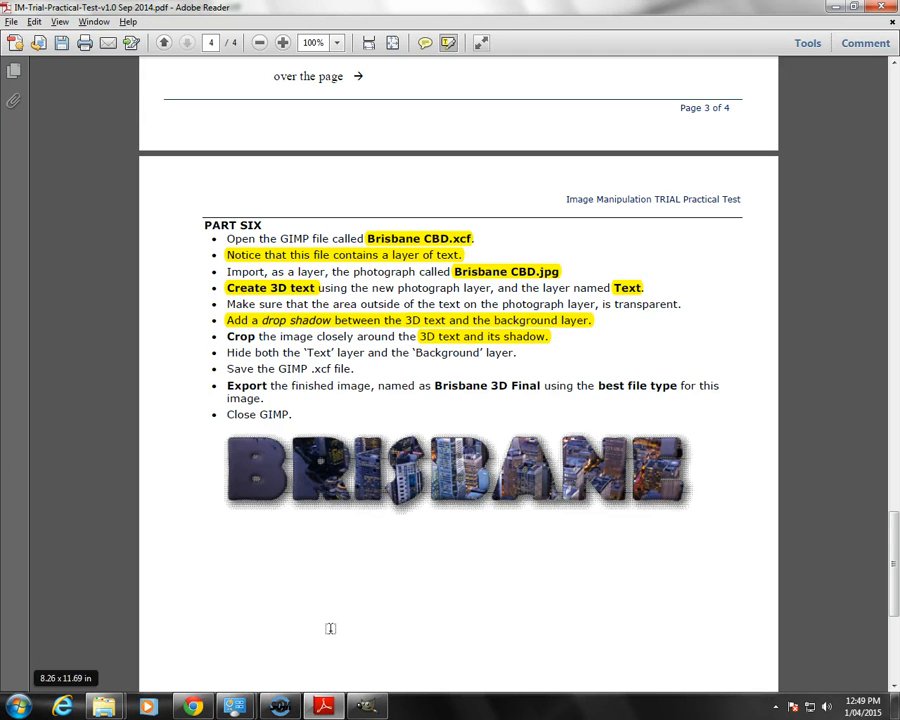
click(367, 706)
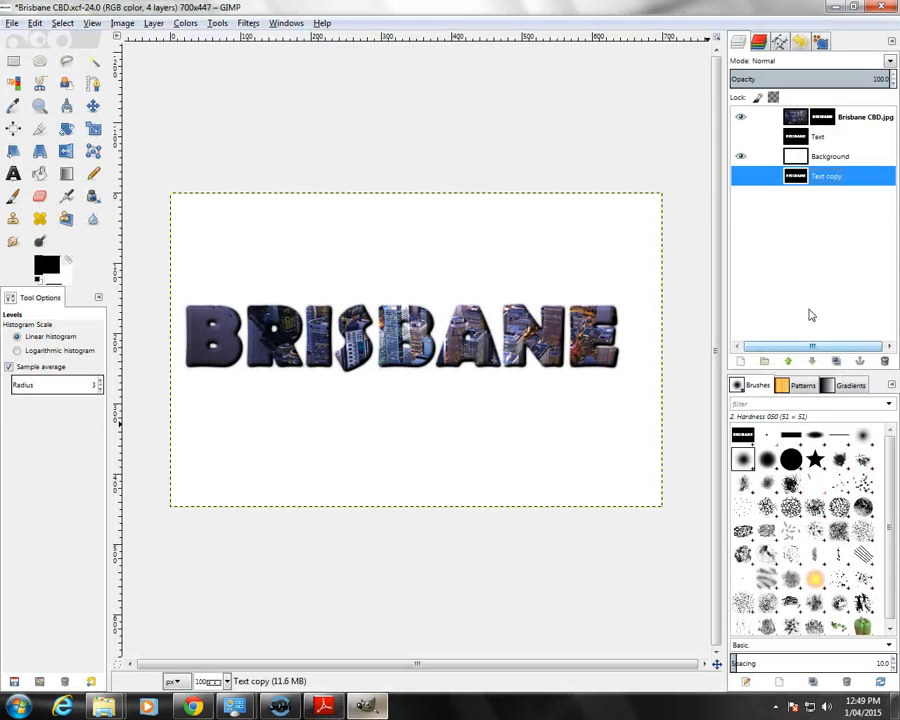
click(798, 141)
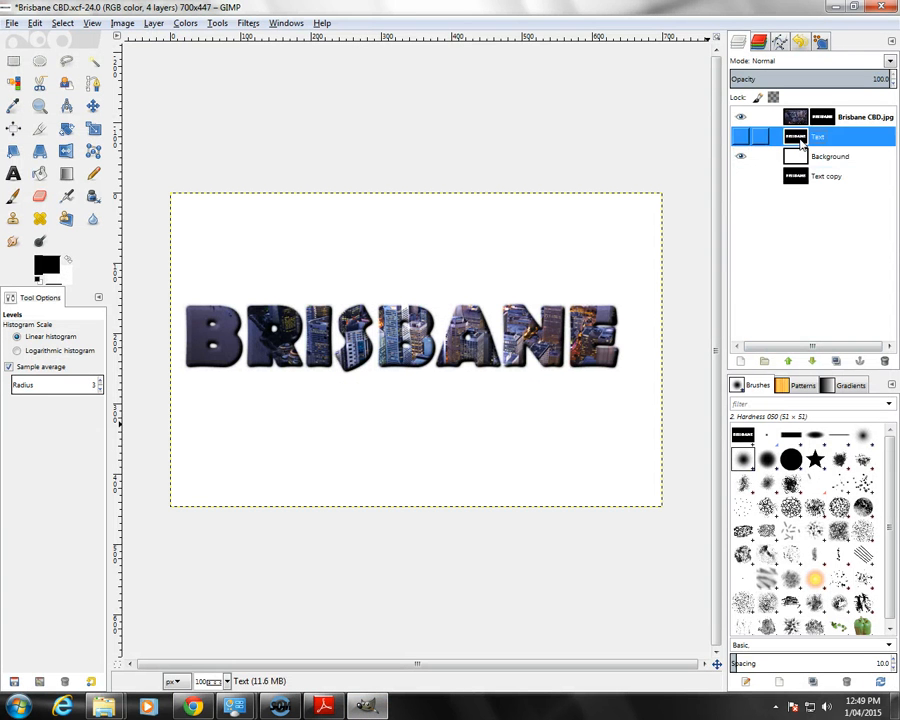
click(797, 180)
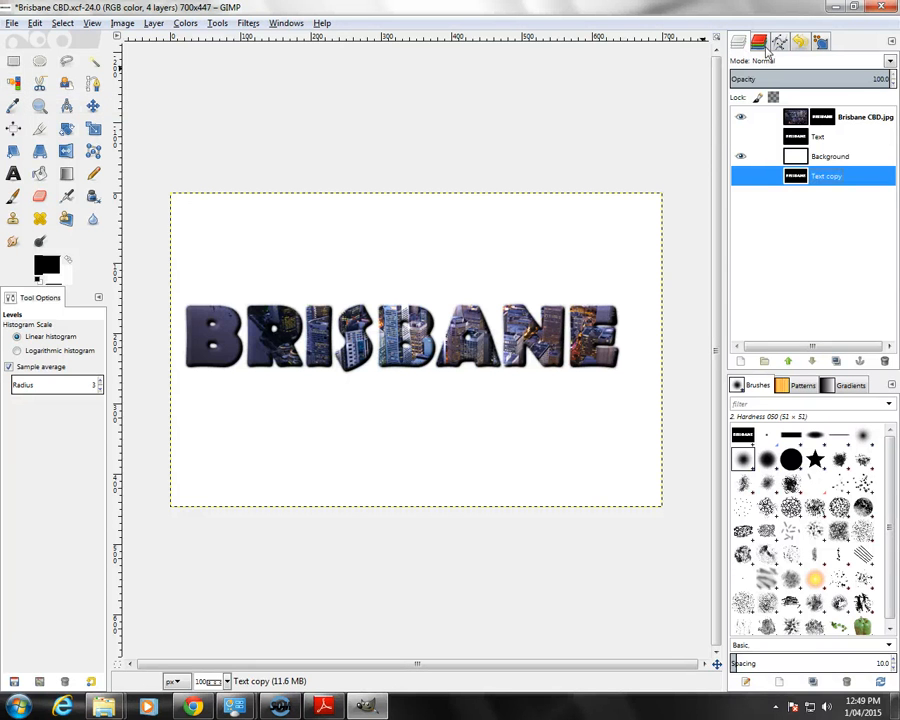
click(759, 44)
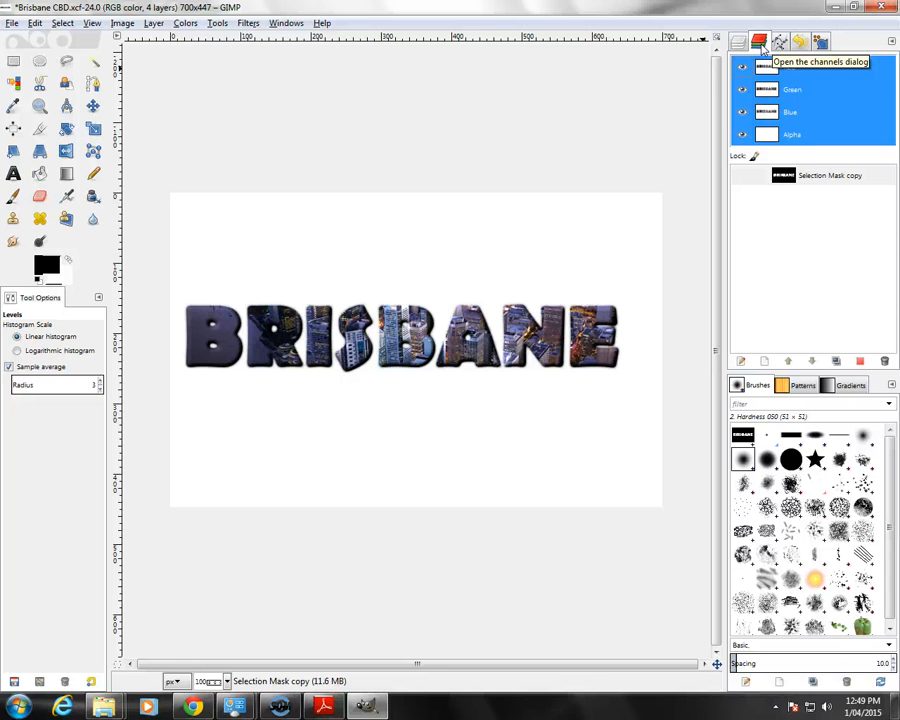
click(738, 42)
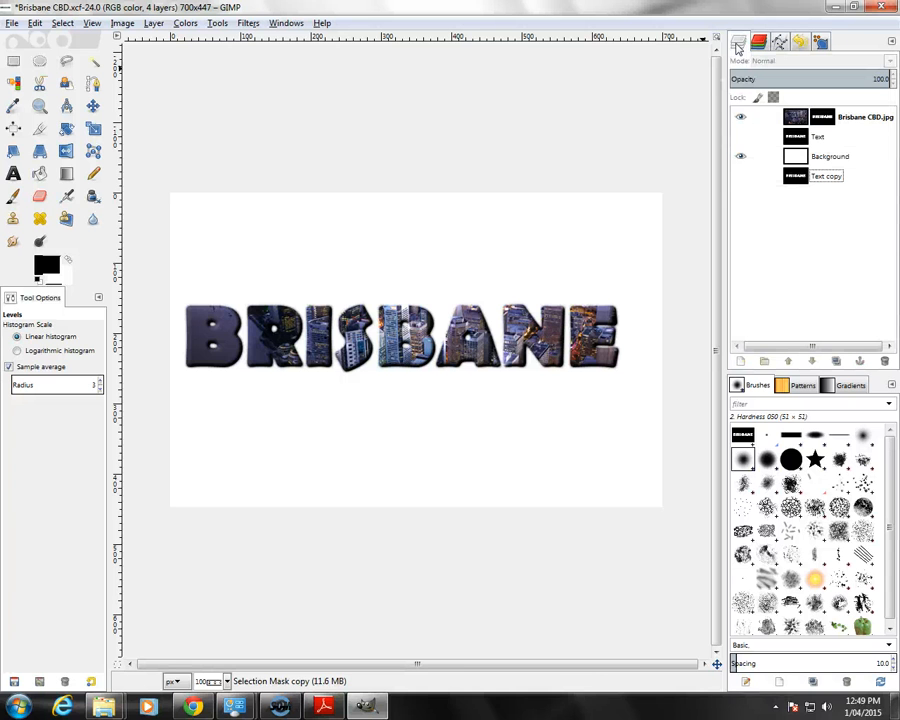
click(13, 83)
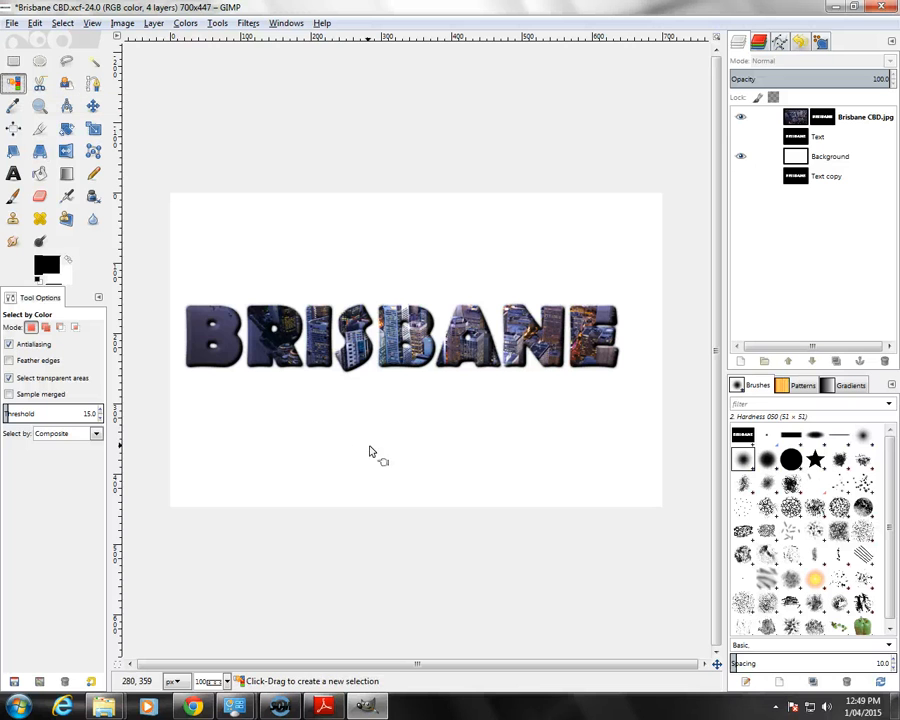
click(827, 180)
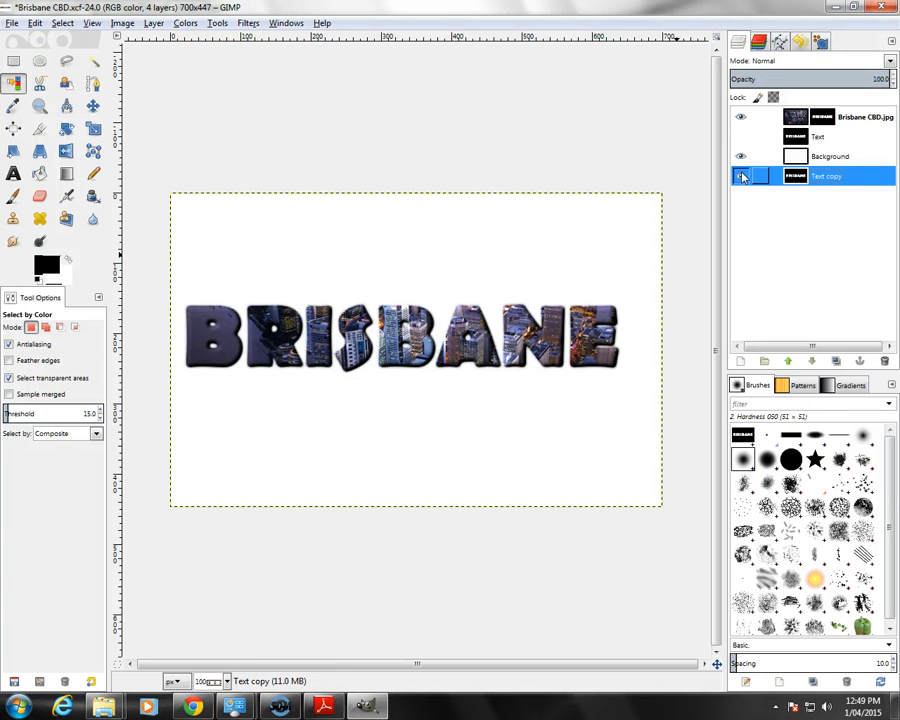
click(388, 462)
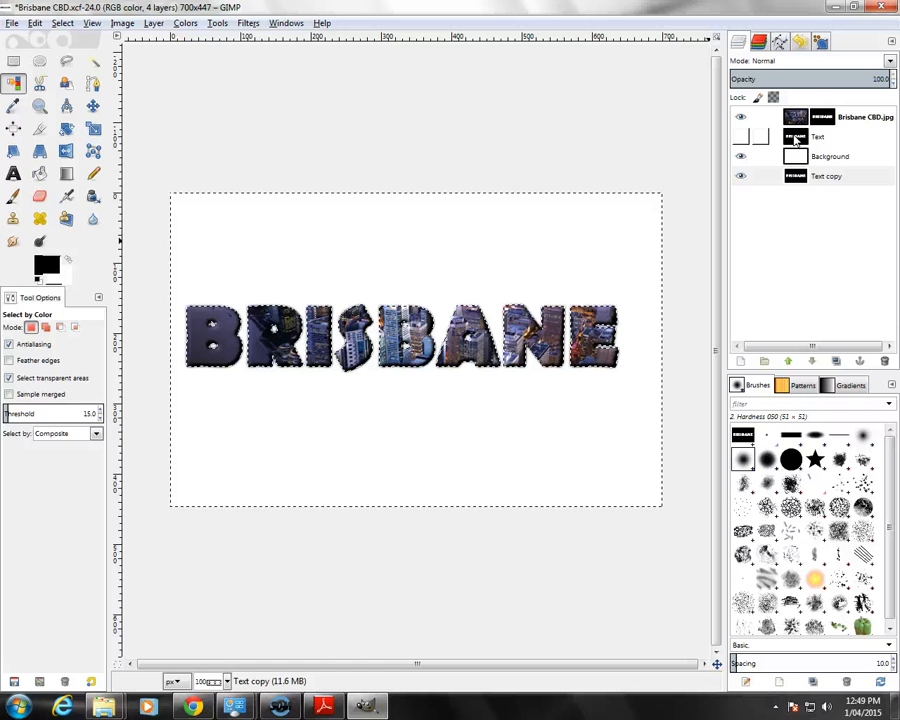
click(186, 24)
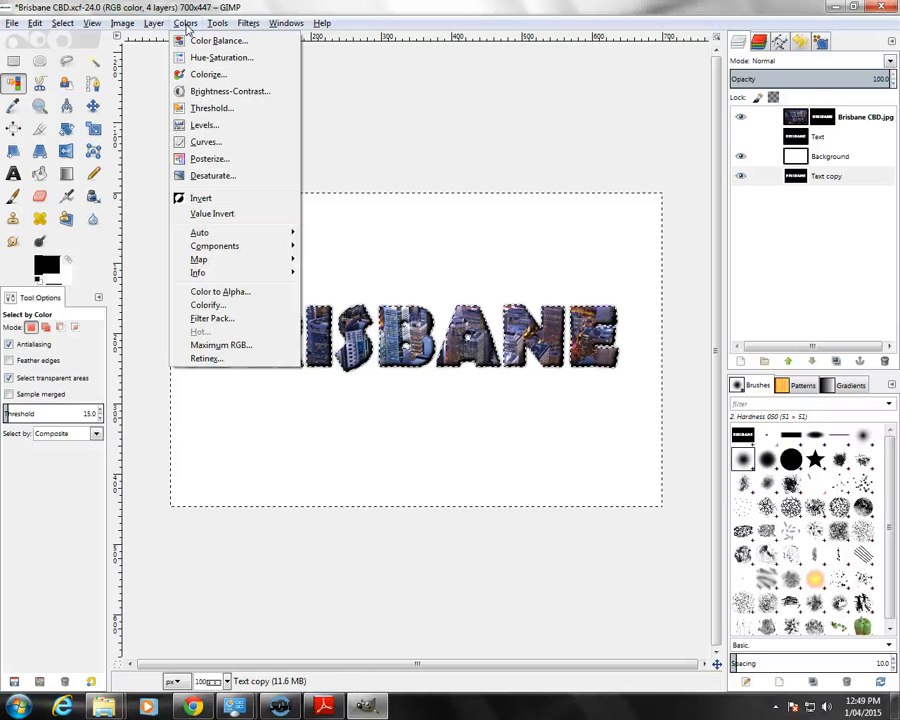
click(200, 199)
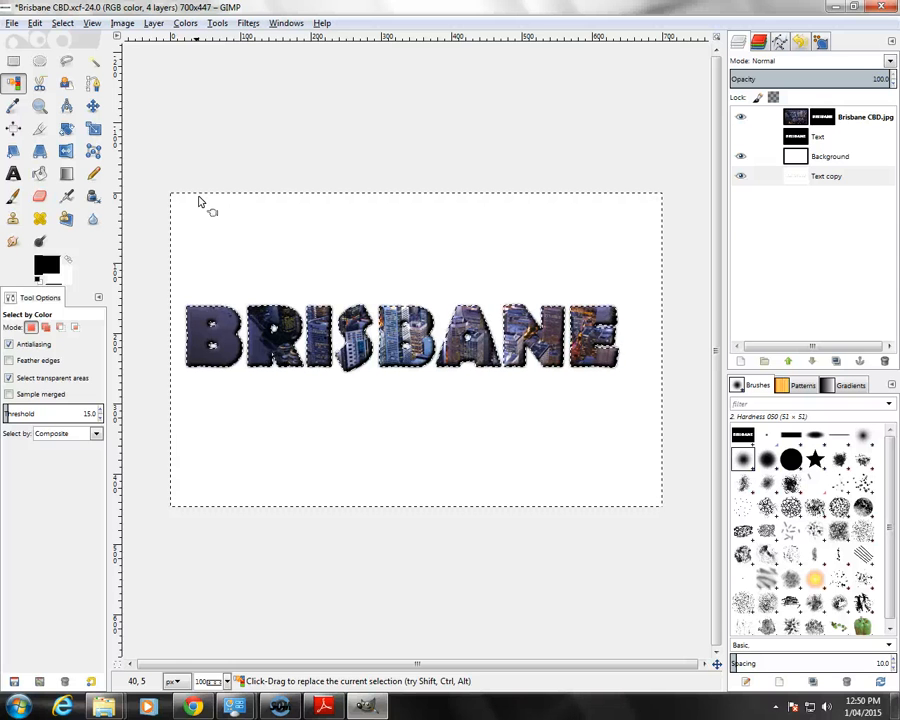
key(ctrl+z)
click(63, 23)
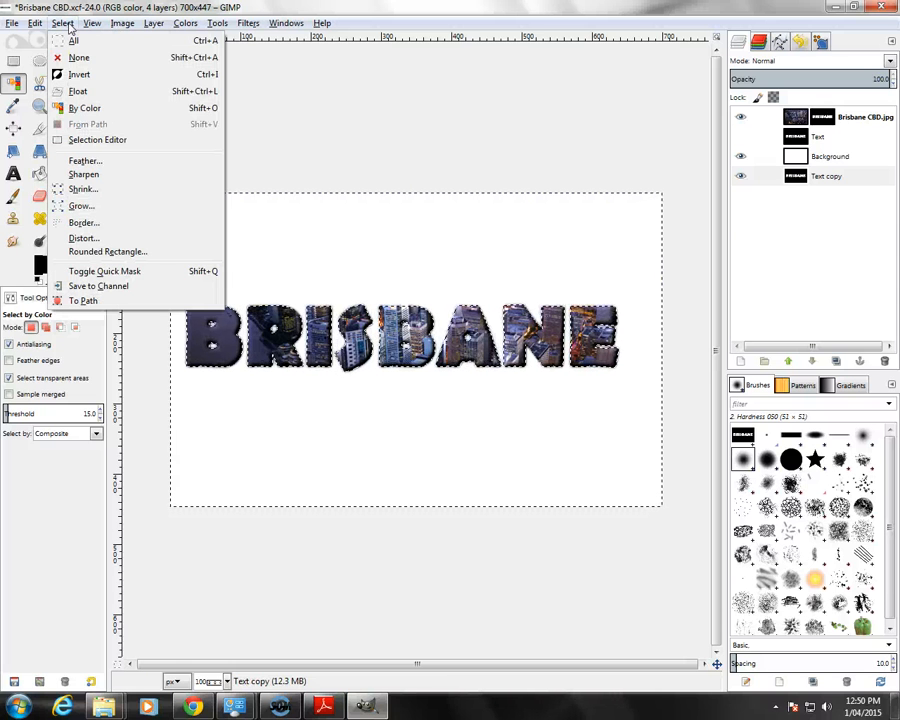
click(78, 57)
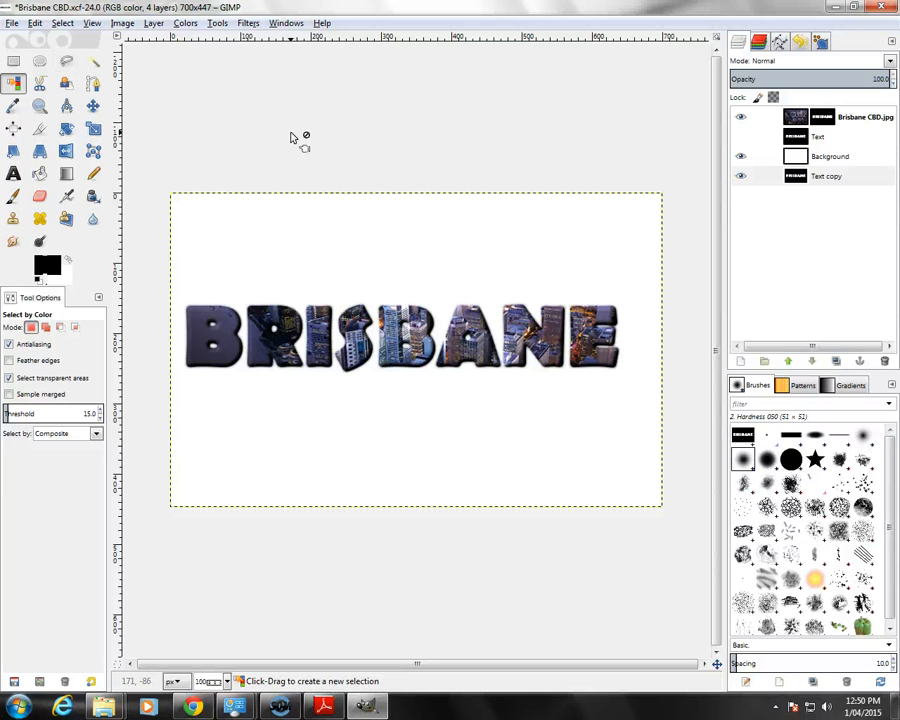
Step: Invert the colours of the Text copy layer, then select its white area by colour and clear it to transparency
click(196, 27)
click(211, 200)
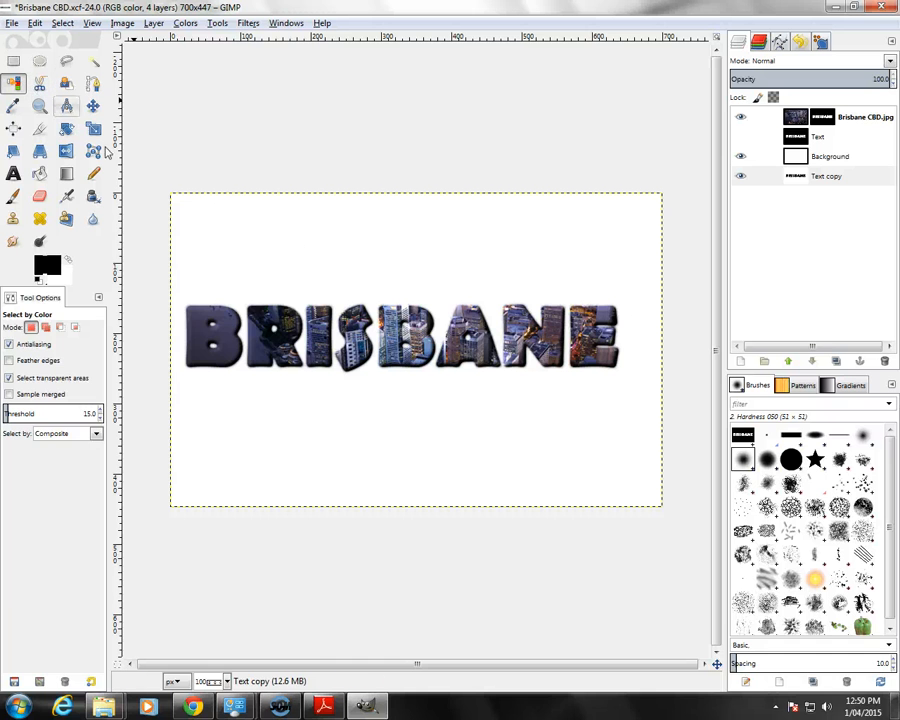
click(342, 261)
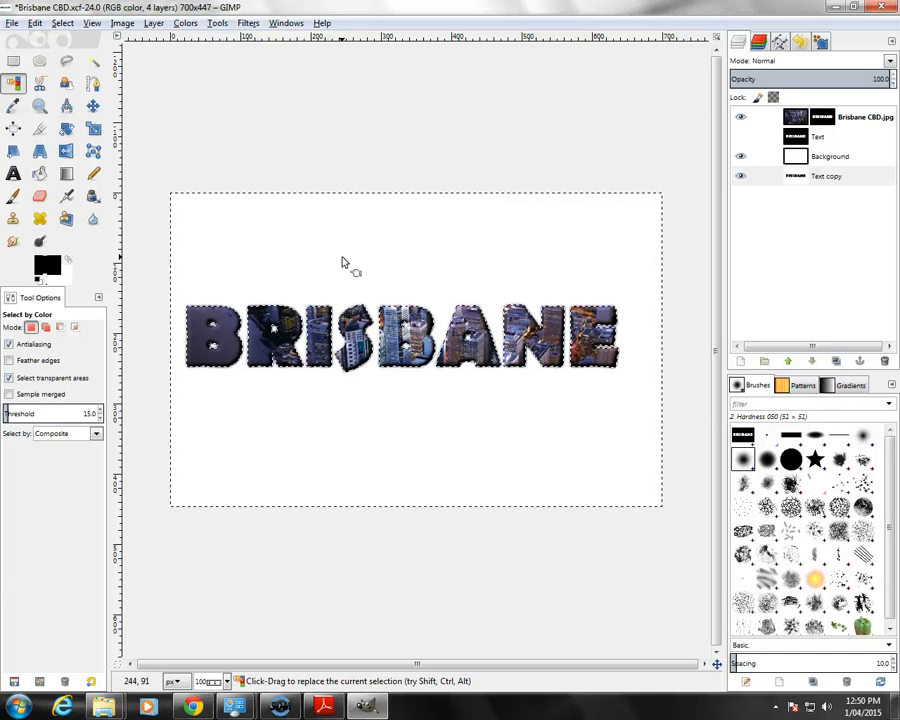
click(35, 23)
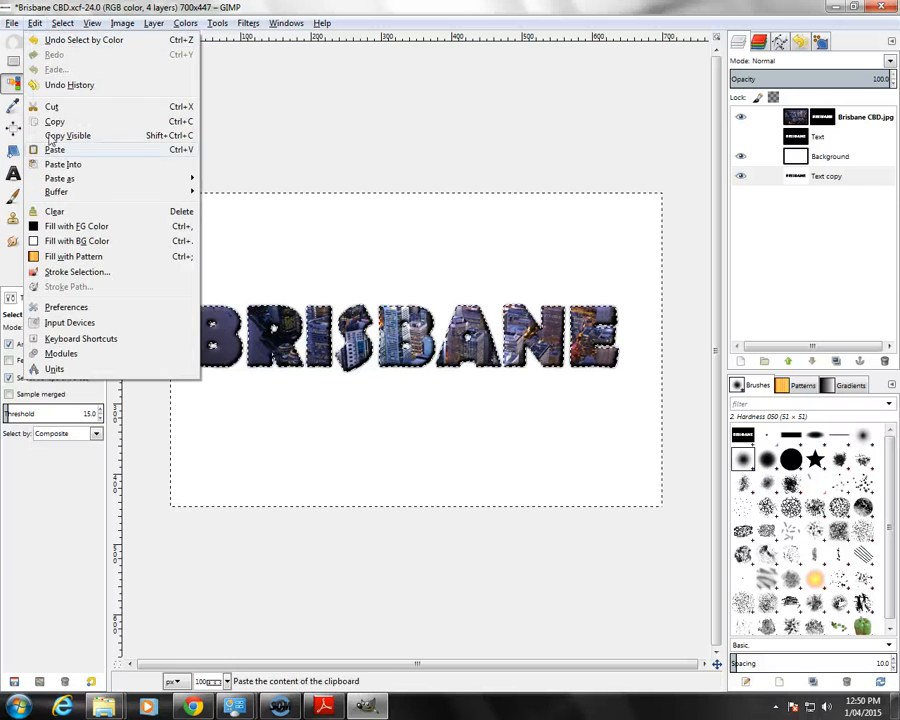
click(54, 212)
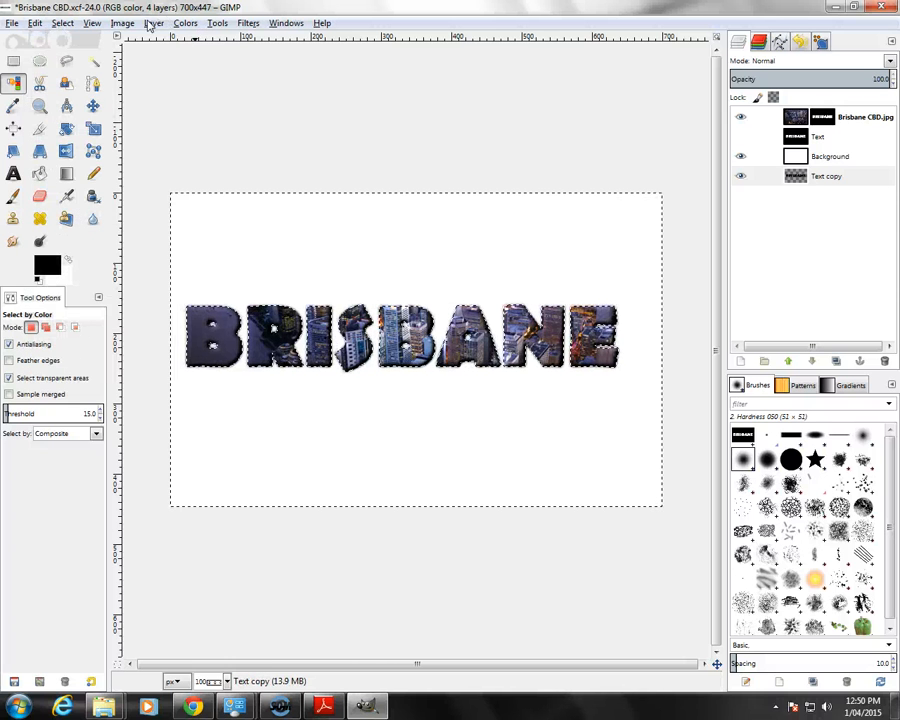
click(62, 23)
click(64, 57)
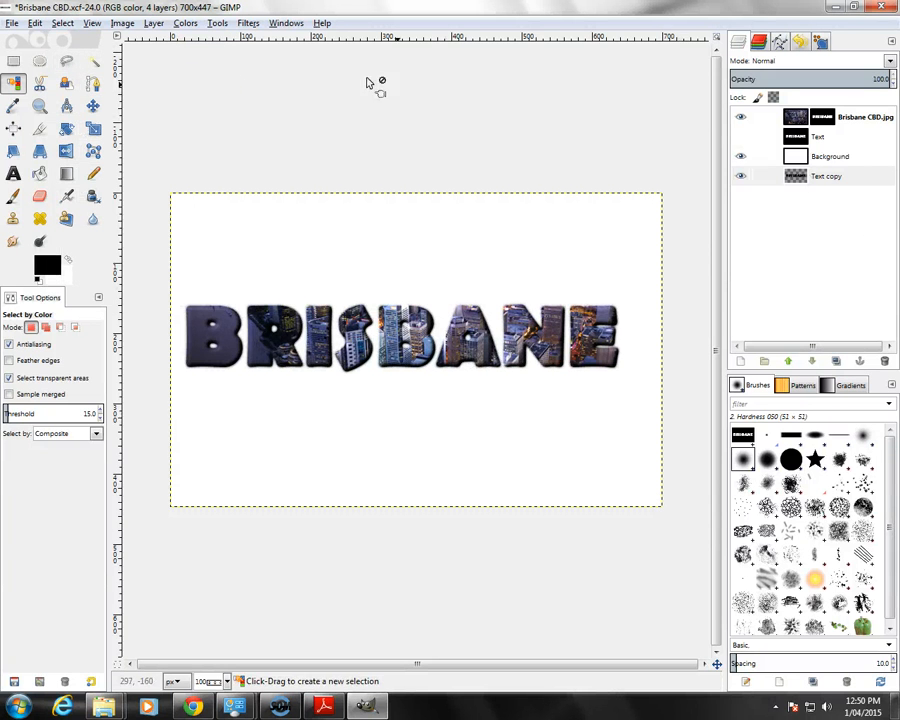
Step: Apply a black Drop Shadow to the Text copy layer with X and Y offsets of 12, blur radius 8 and opacity 60
click(250, 23)
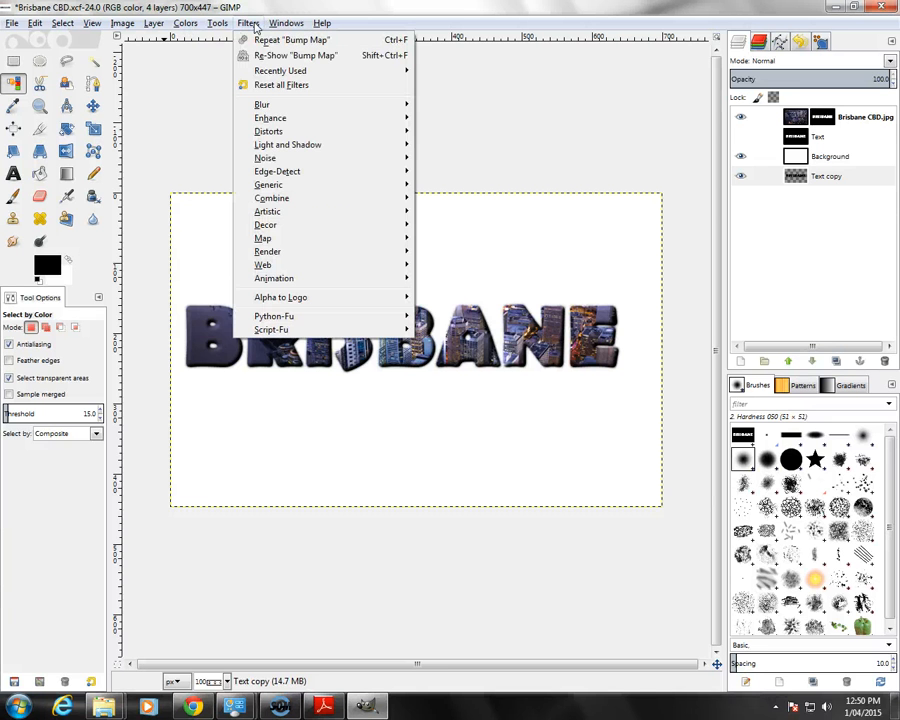
mouse_move(330, 145)
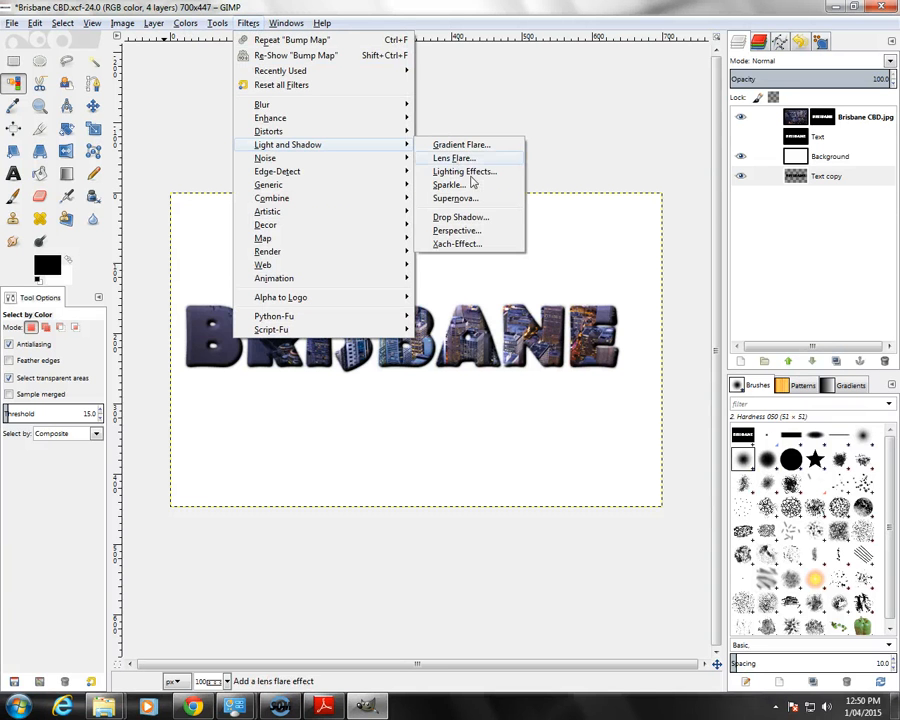
click(458, 217)
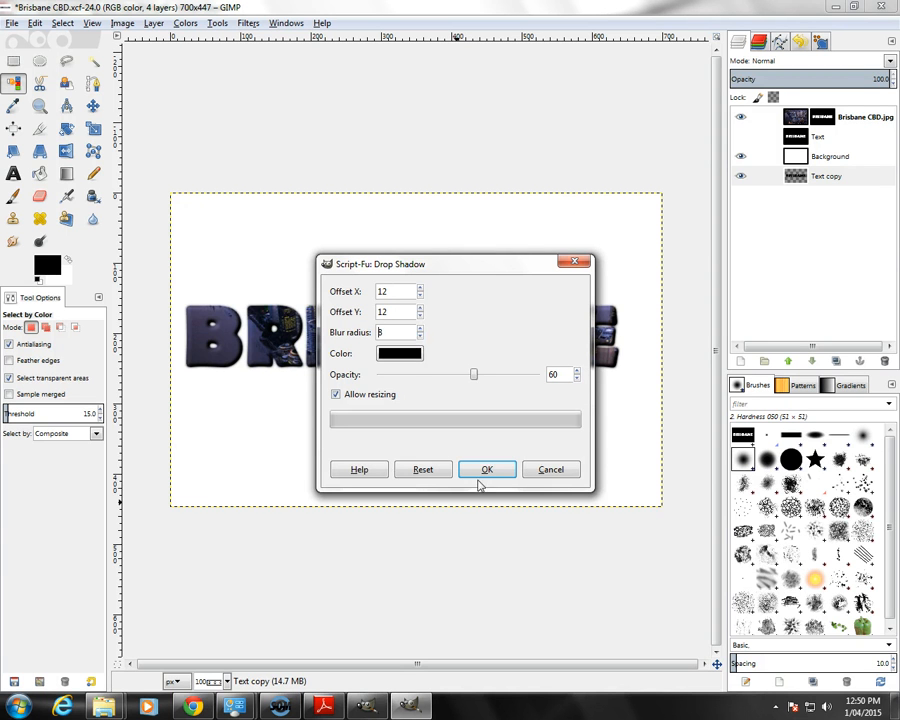
click(376, 399)
click(486, 471)
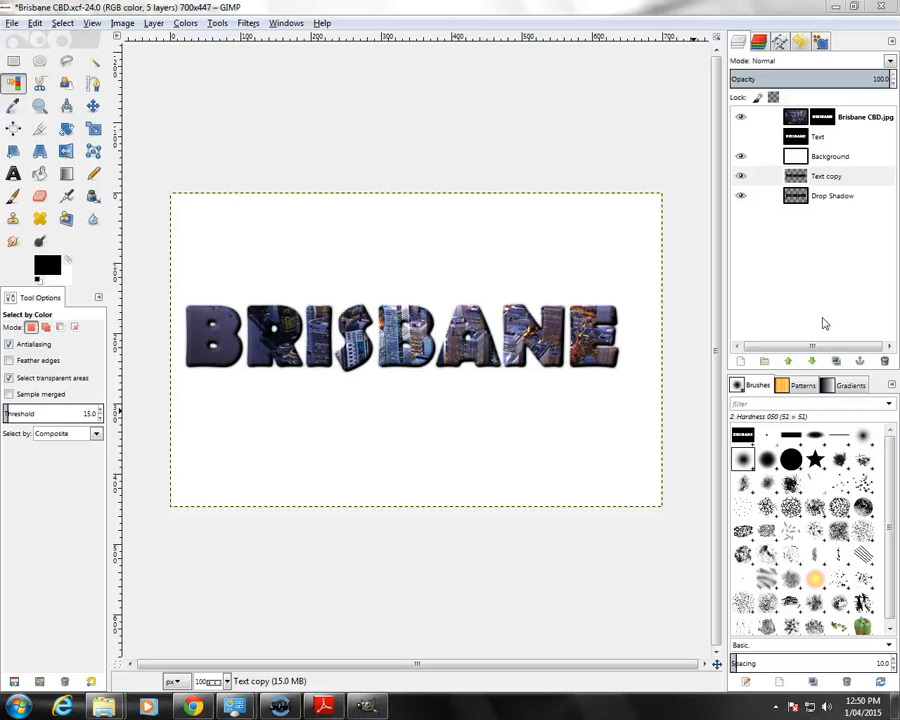
Step: Place the Drop Shadow layer directly above the Background layer and shift the shadow about 5 px up and to the left
click(836, 197)
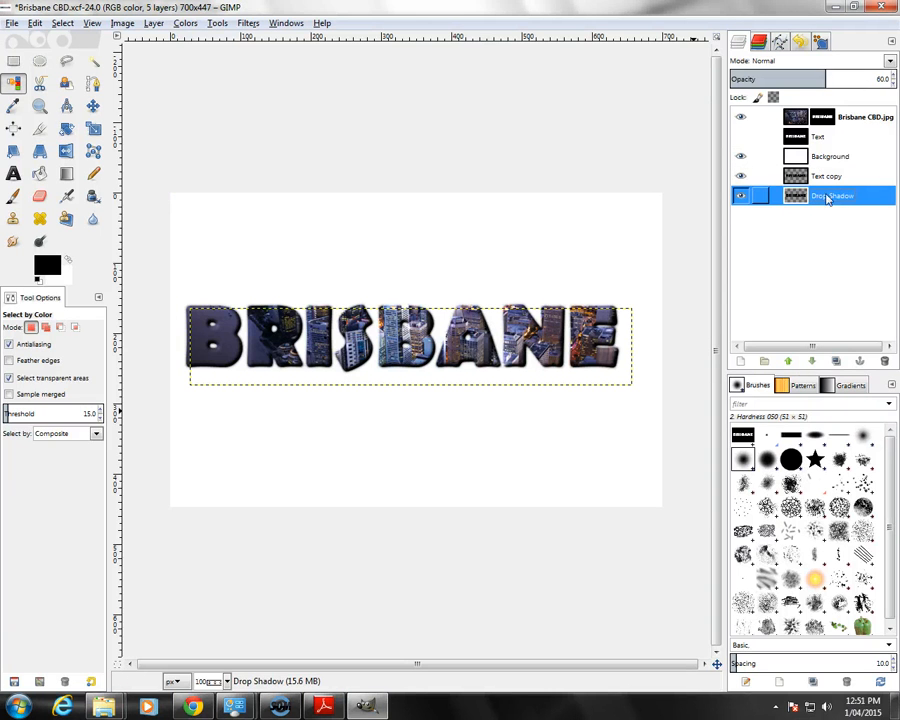
drag(826, 176, 824, 150)
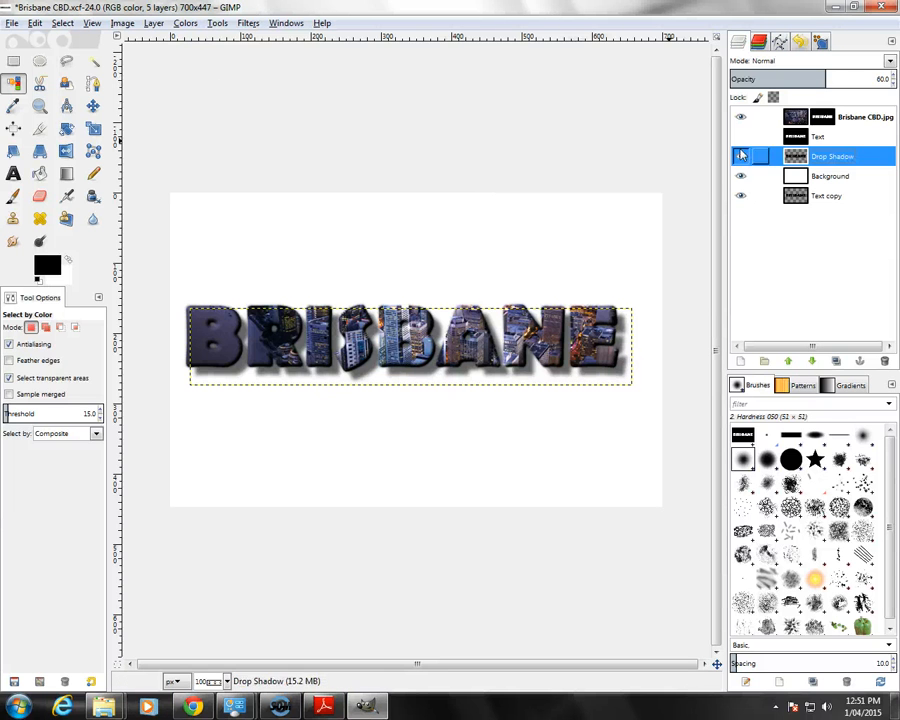
click(93, 107)
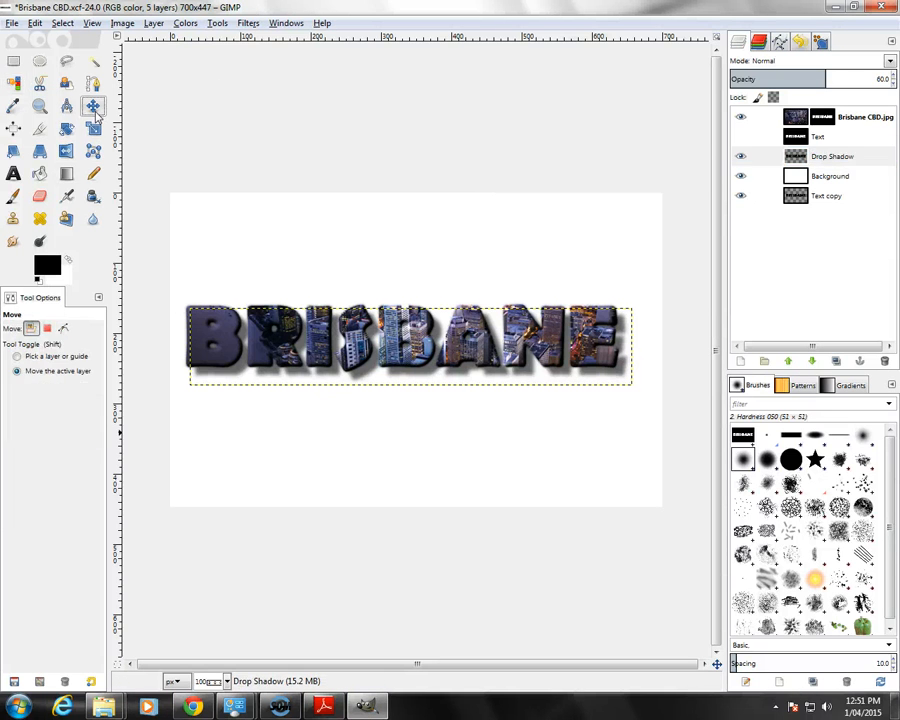
drag(499, 403, 498, 401)
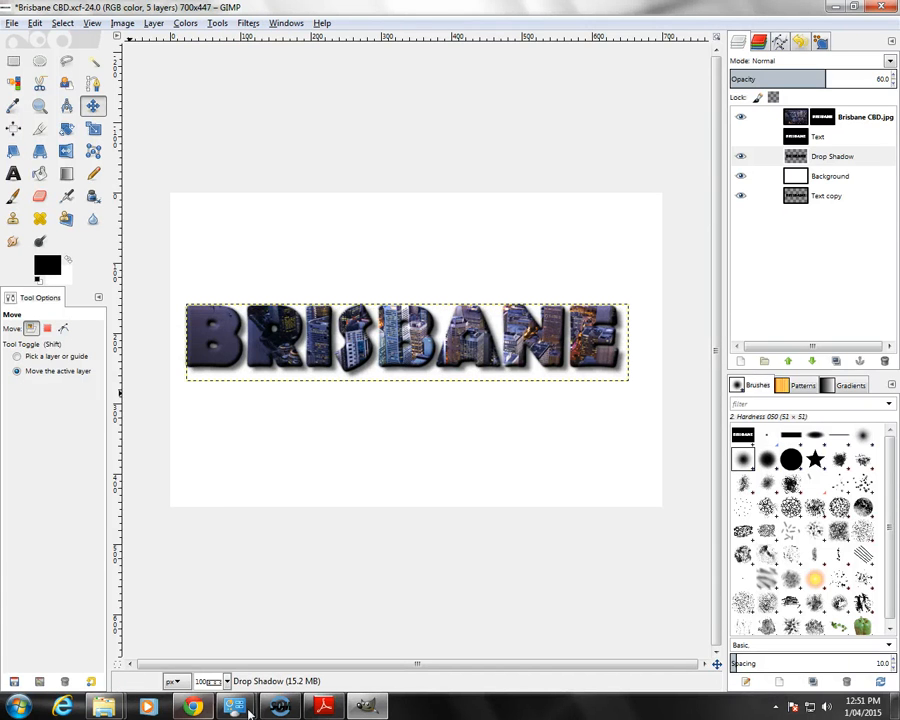
Step: Read the crop instruction in Adobe Reader, then return to GIMP and turn off the Fixed size option for Rectangle Select
click(318, 707)
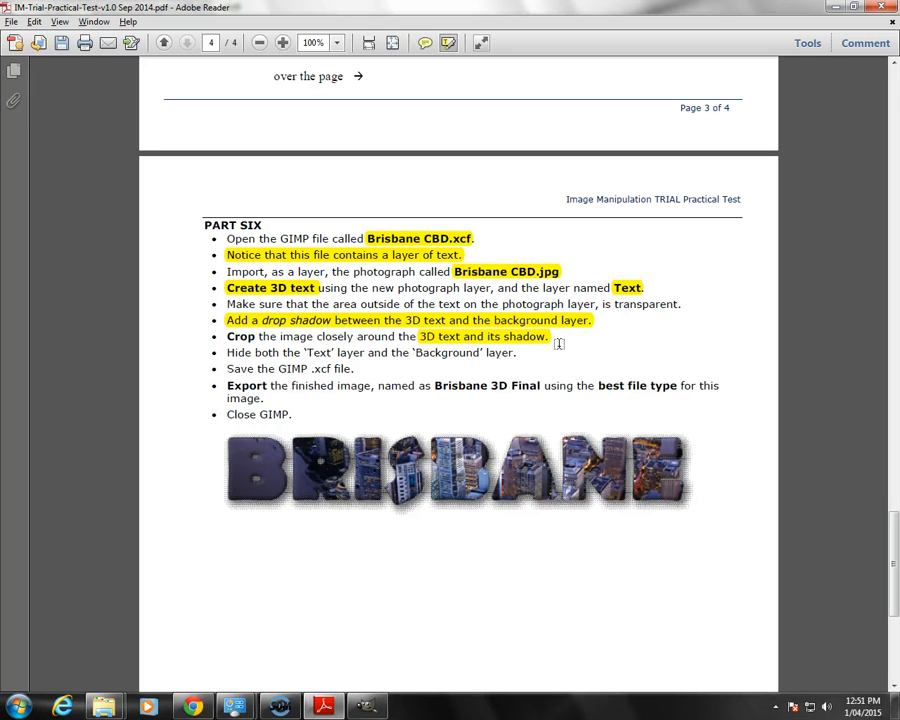
click(366, 707)
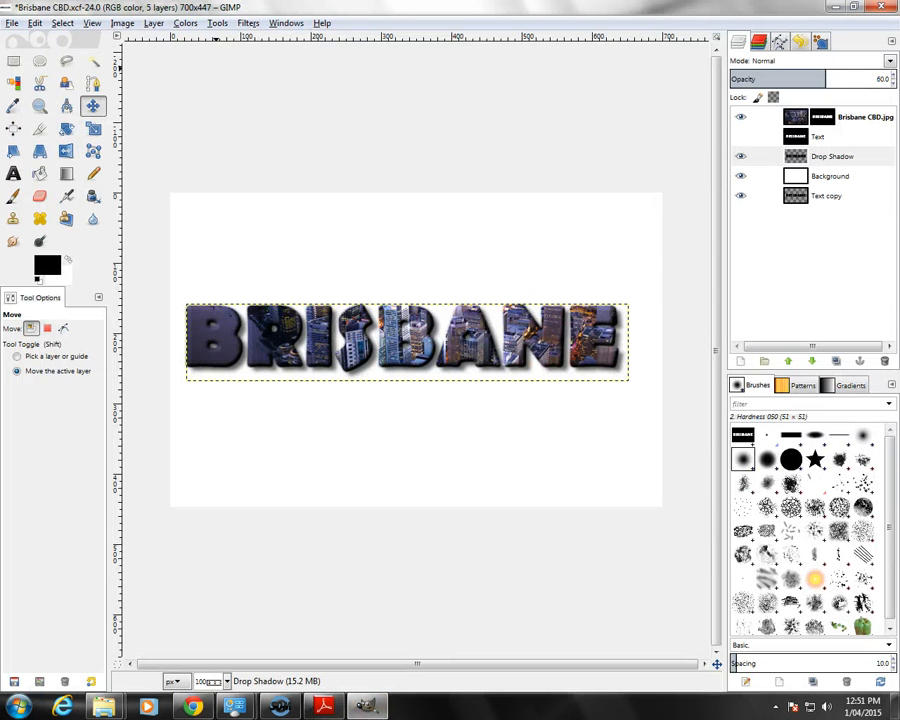
click(14, 62)
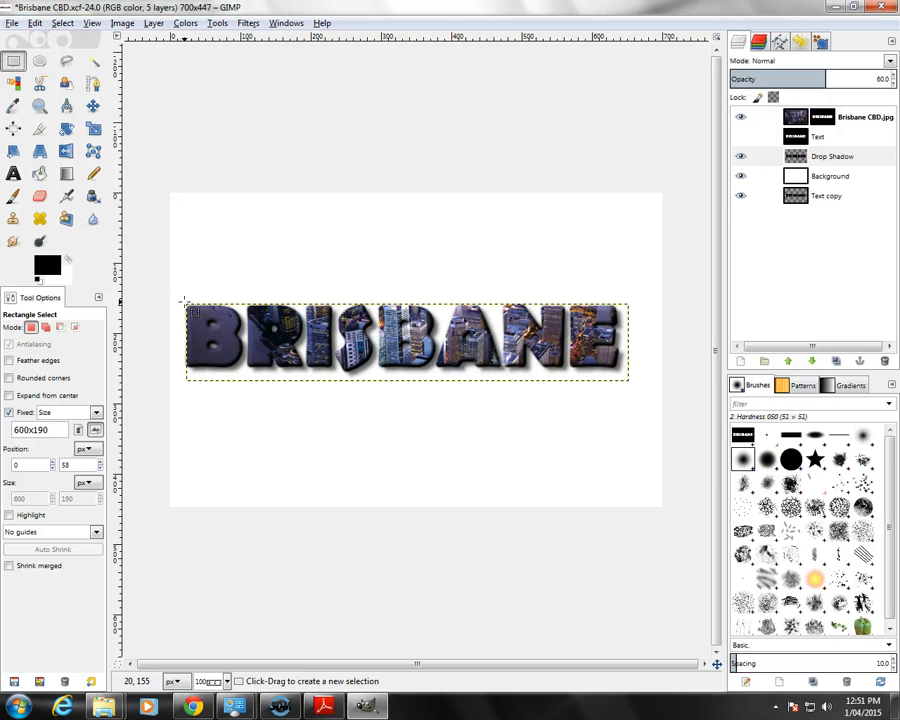
drag(184, 299, 394, 380)
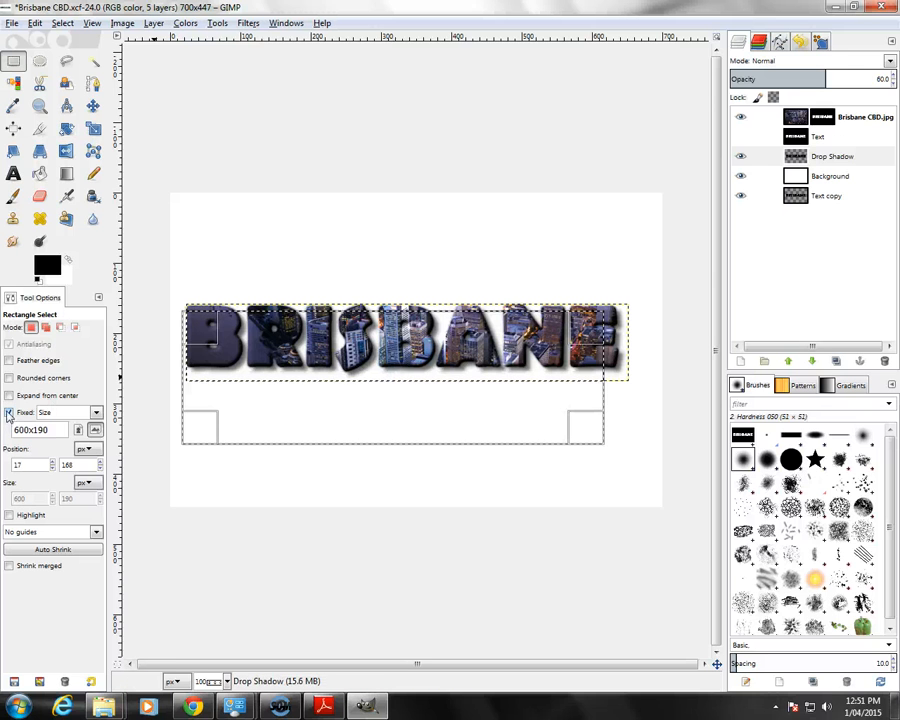
click(9, 413)
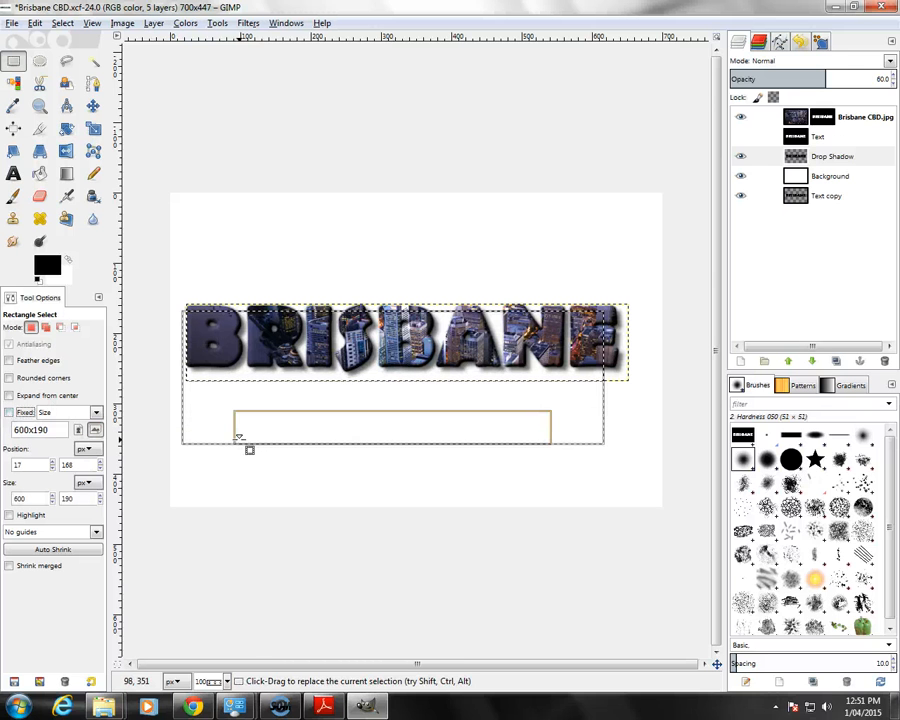
click(240, 437)
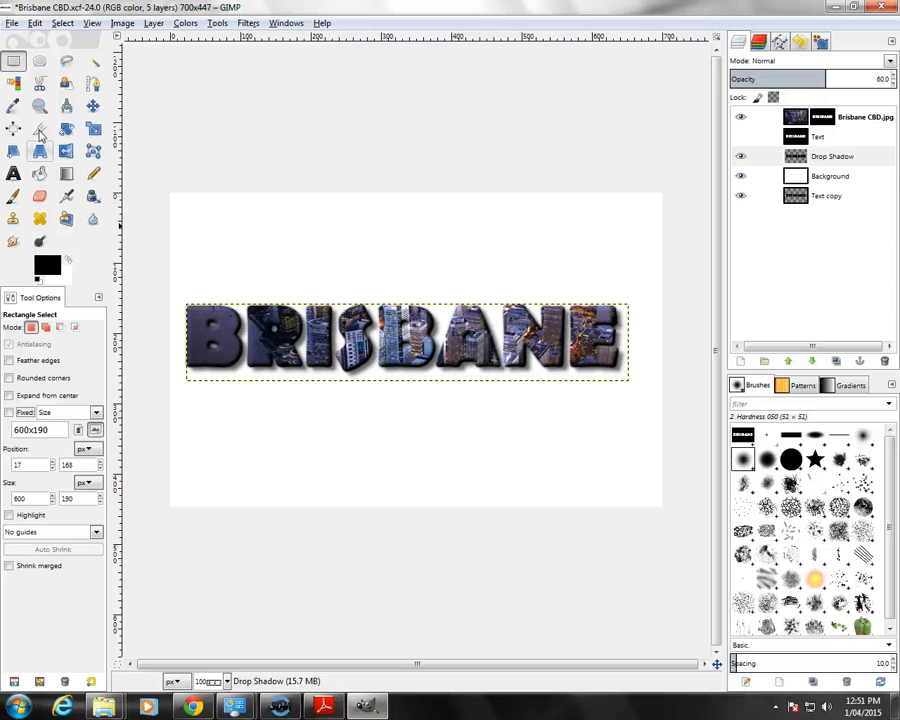
click(9, 413)
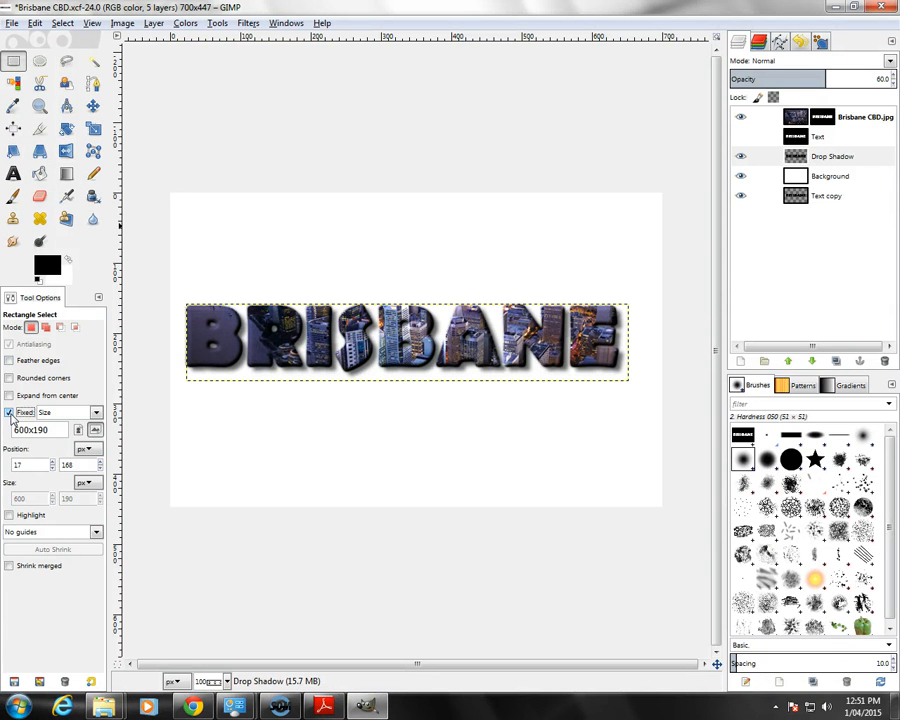
click(9, 413)
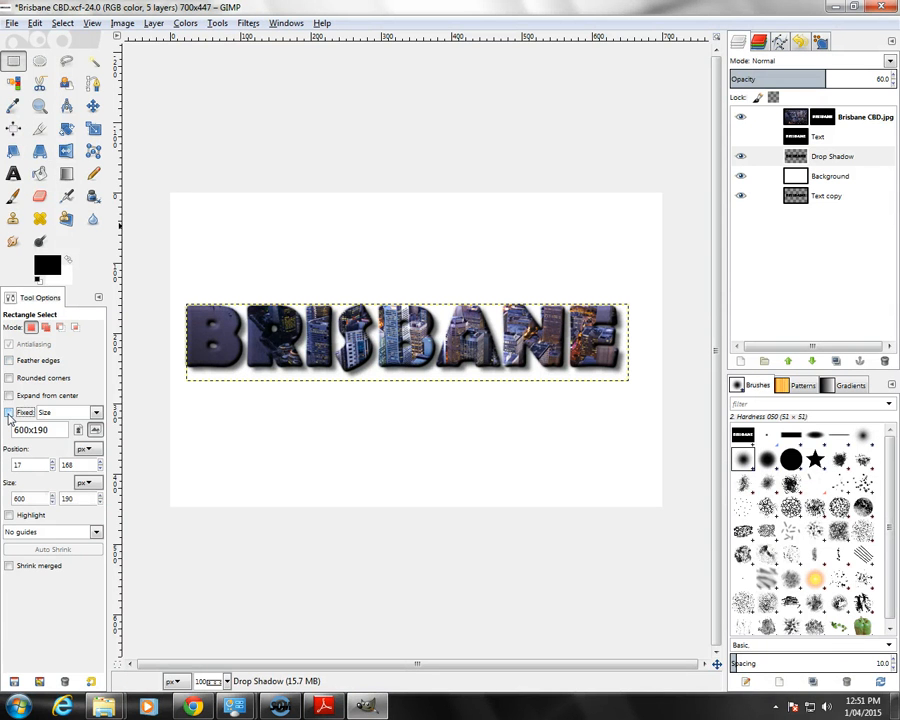
click(96, 416)
click(96, 418)
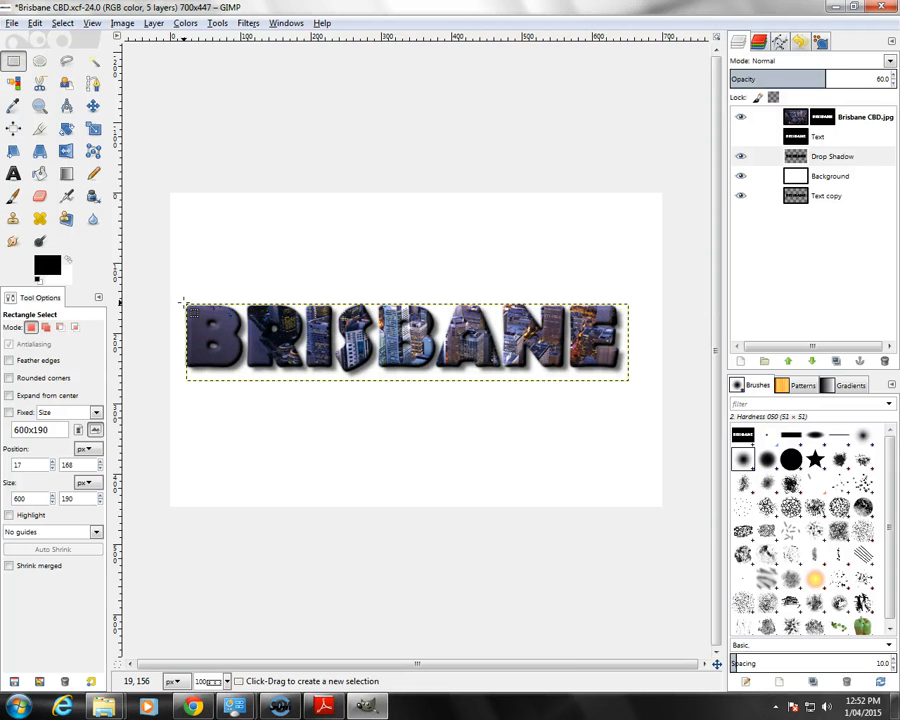
Step: Select a rectangle of about 633 × 111 px closely around the 3D text and its shadow, and crop the image to it
drag(182, 300, 639, 390)
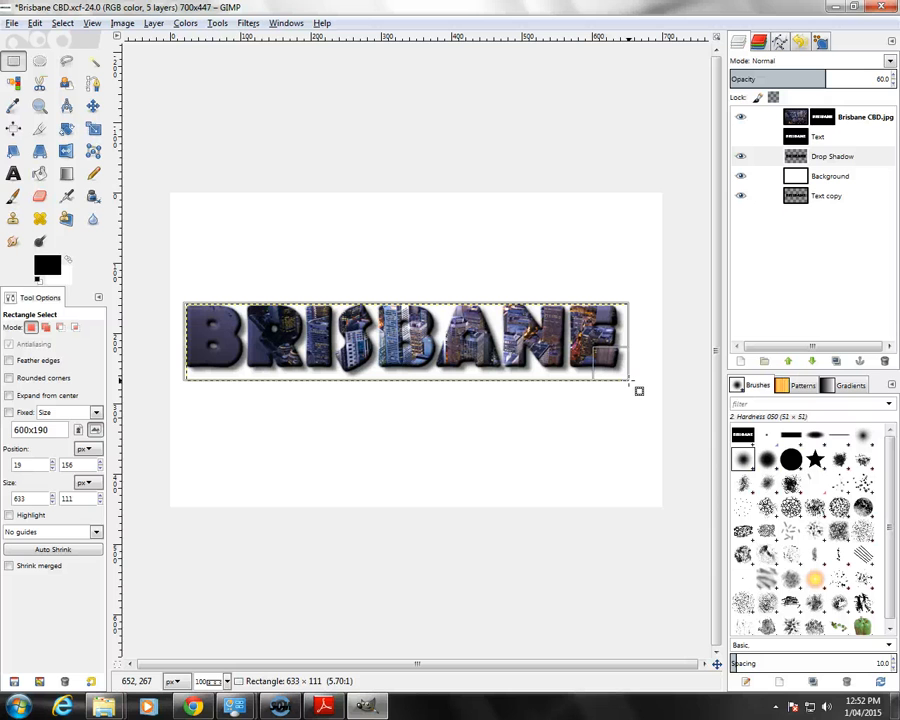
drag(639, 390, 636, 389)
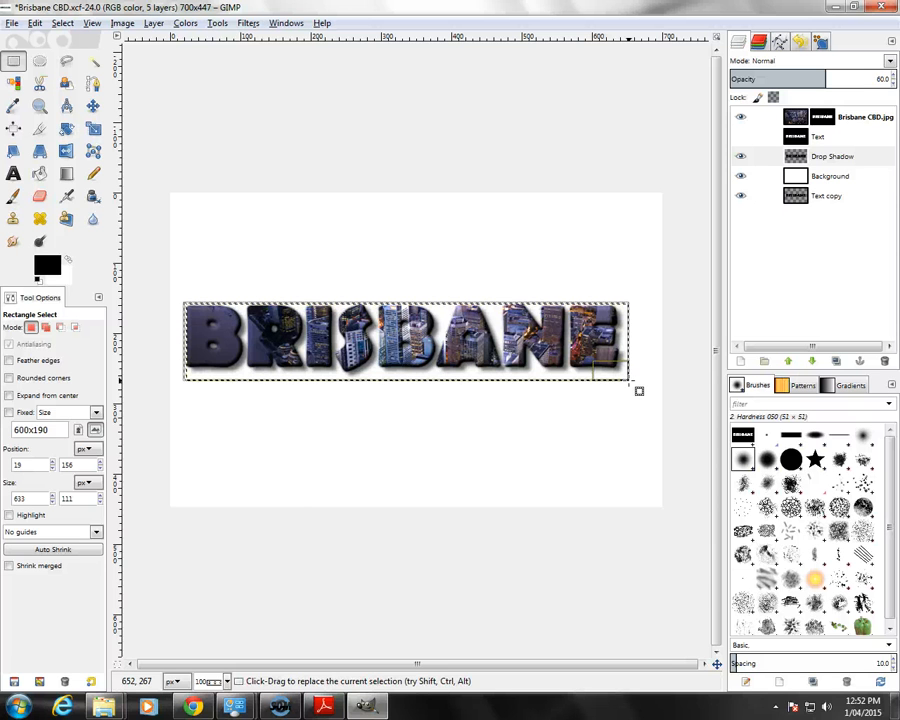
click(118, 25)
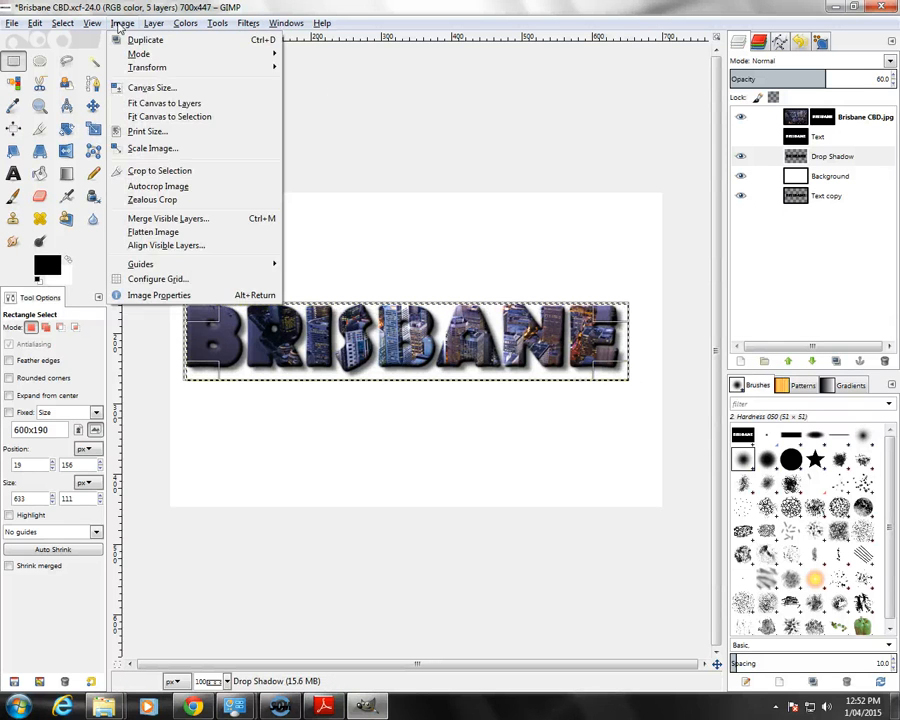
click(140, 172)
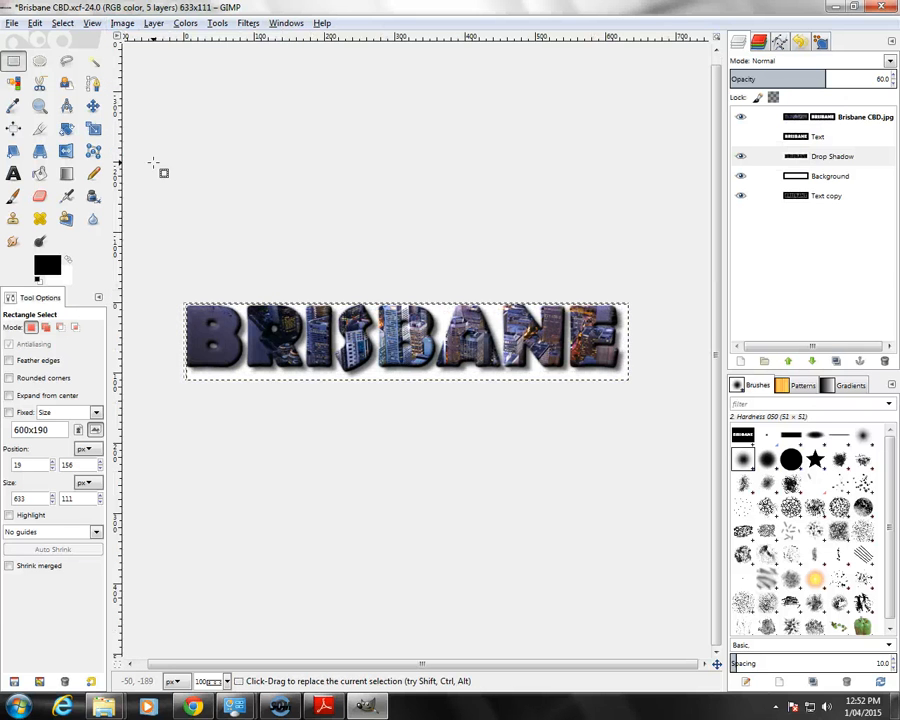
Step: Read and highlight the layer-hiding instruction in Adobe Reader, then return to GIMP and hide the Background and Text copy layers
click(323, 706)
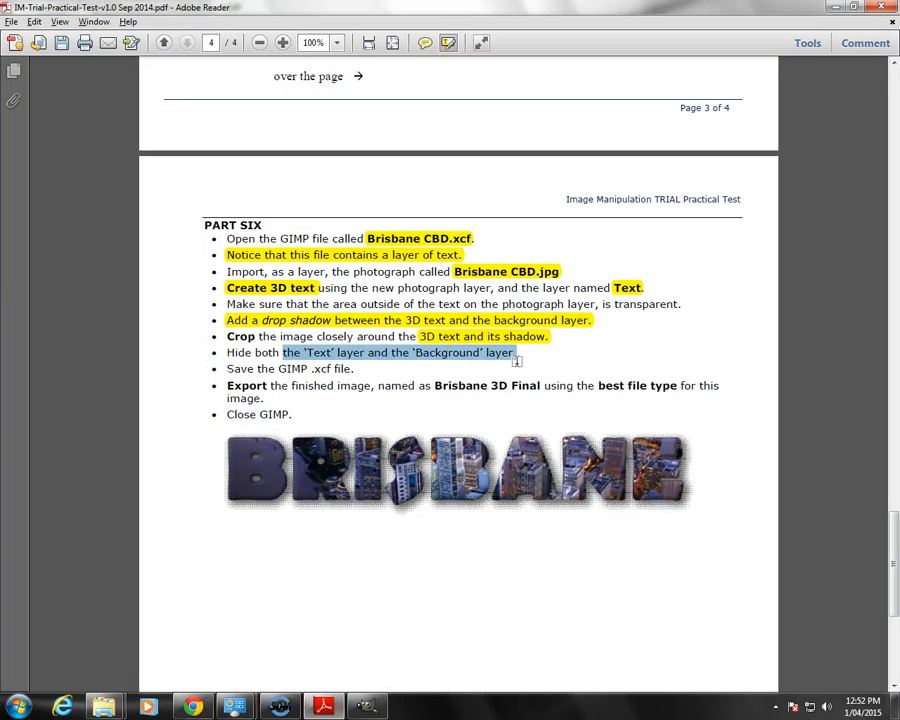
click(366, 706)
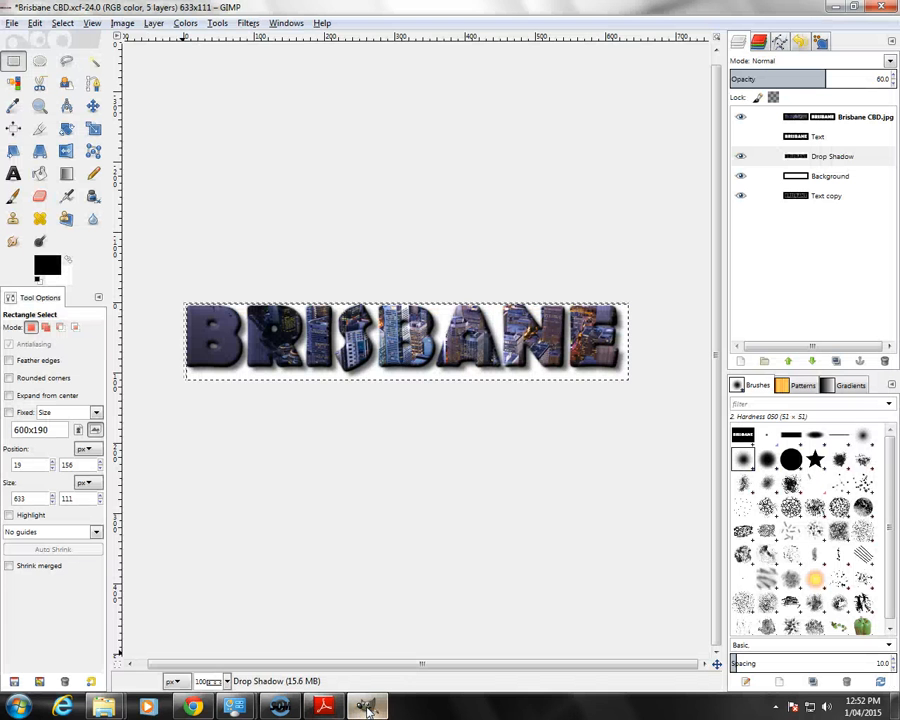
click(741, 137)
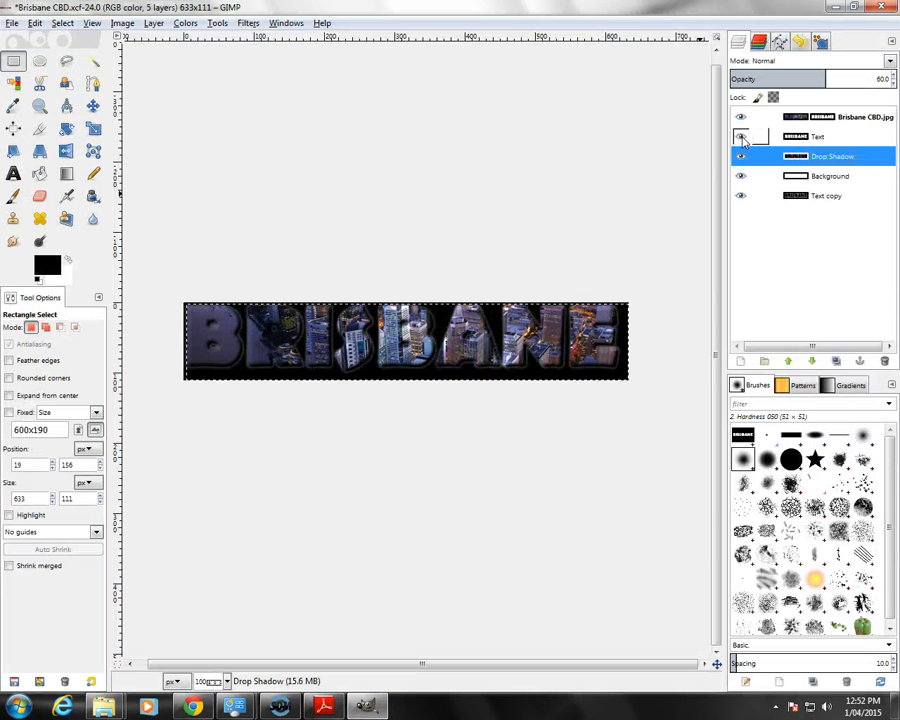
click(741, 177)
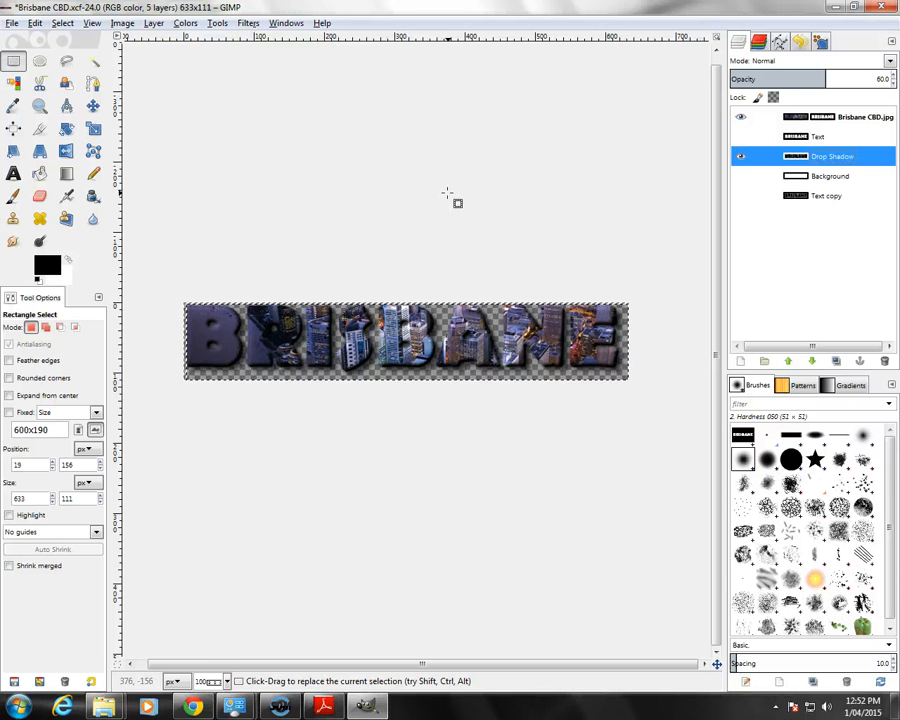
Step: Check the save instruction in Adobe Reader, then in GIMP save the image as Brisbane CBD.xcf in the IMTrialPracTest ITf1 folder on the Desktop
click(330, 706)
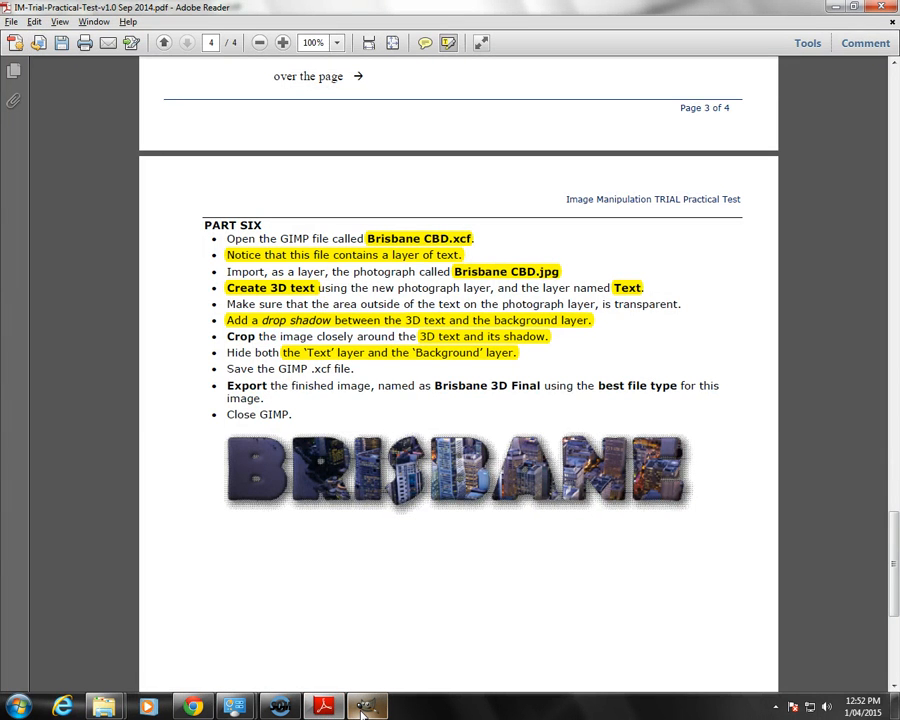
click(366, 706)
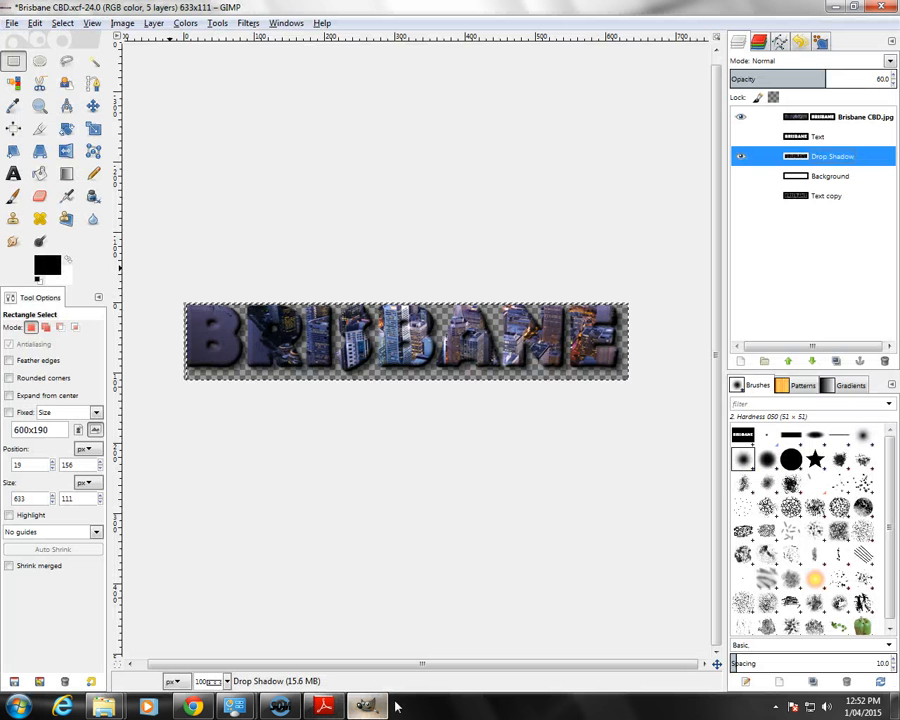
click(10, 26)
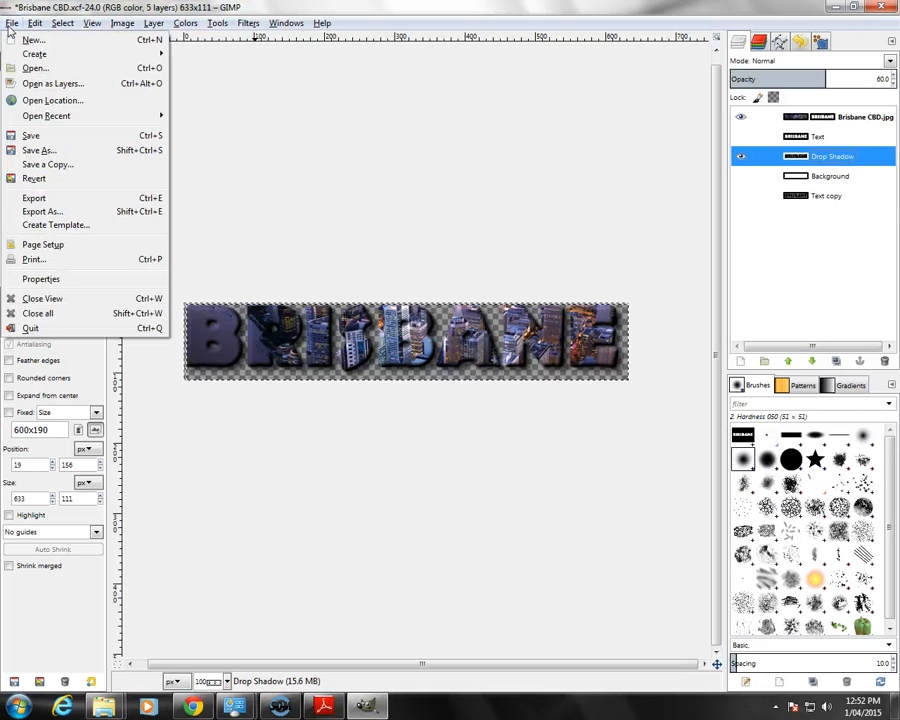
click(28, 153)
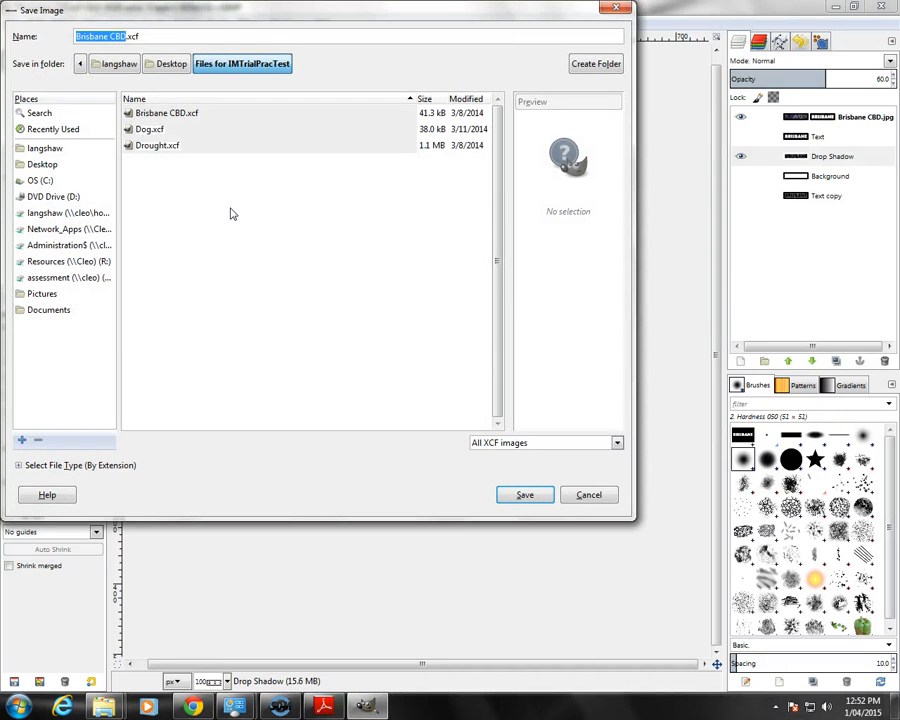
click(170, 66)
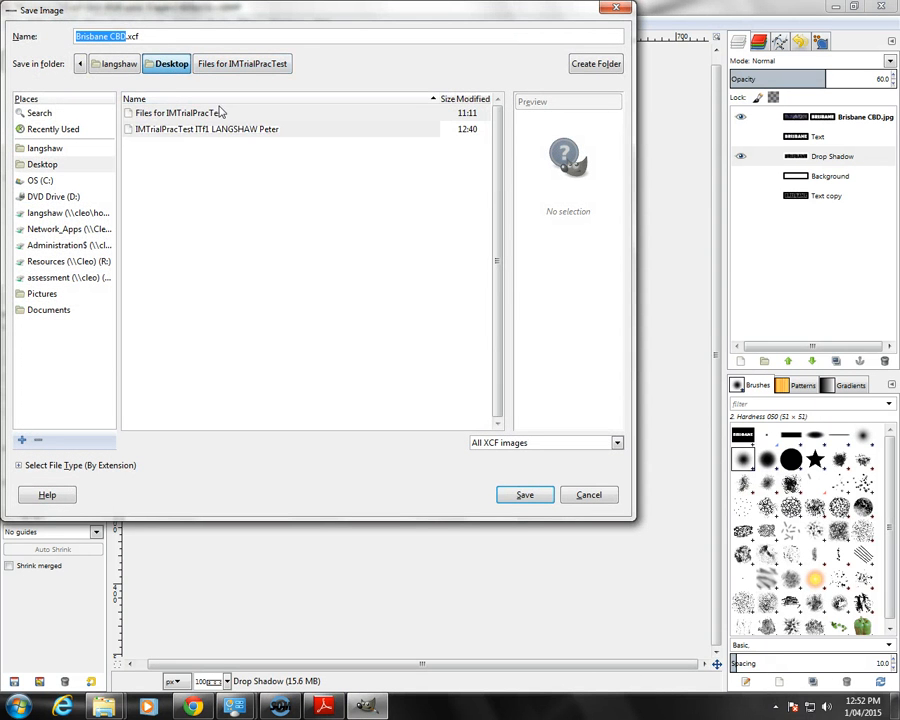
double_click(200, 130)
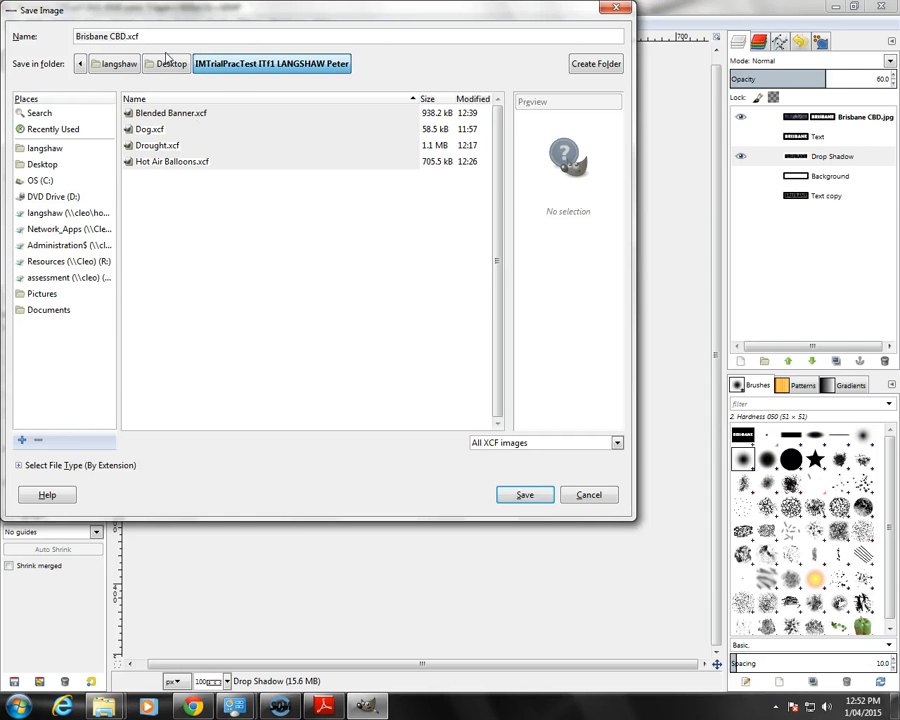
click(533, 497)
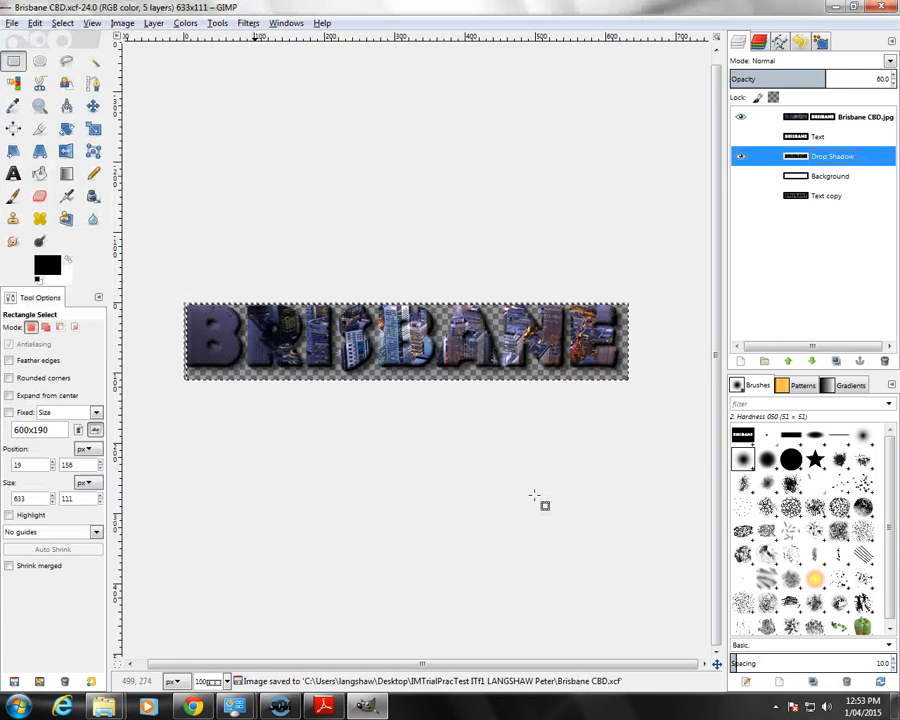
Step: Check the export instruction in Adobe Reader, then export the image from GIMP as Brisbane CBD.png with the default PNG options
click(322, 708)
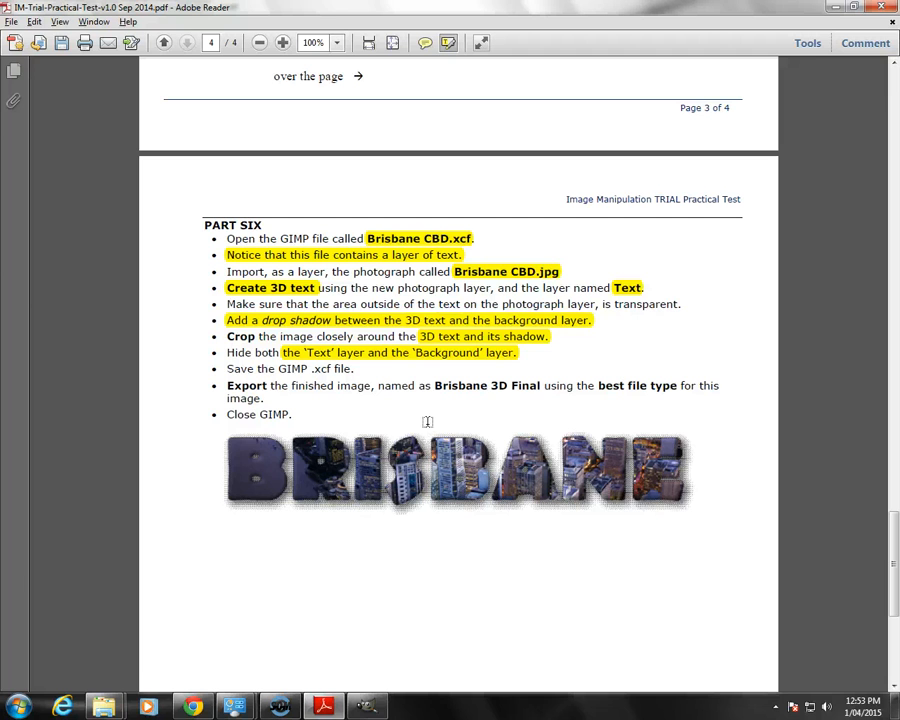
click(370, 707)
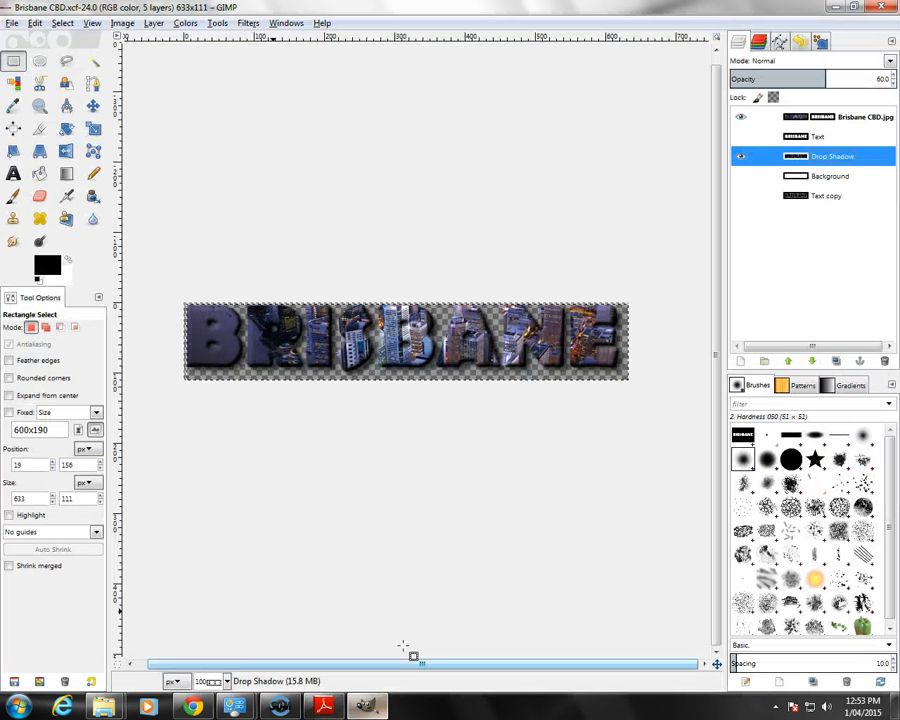
click(12, 23)
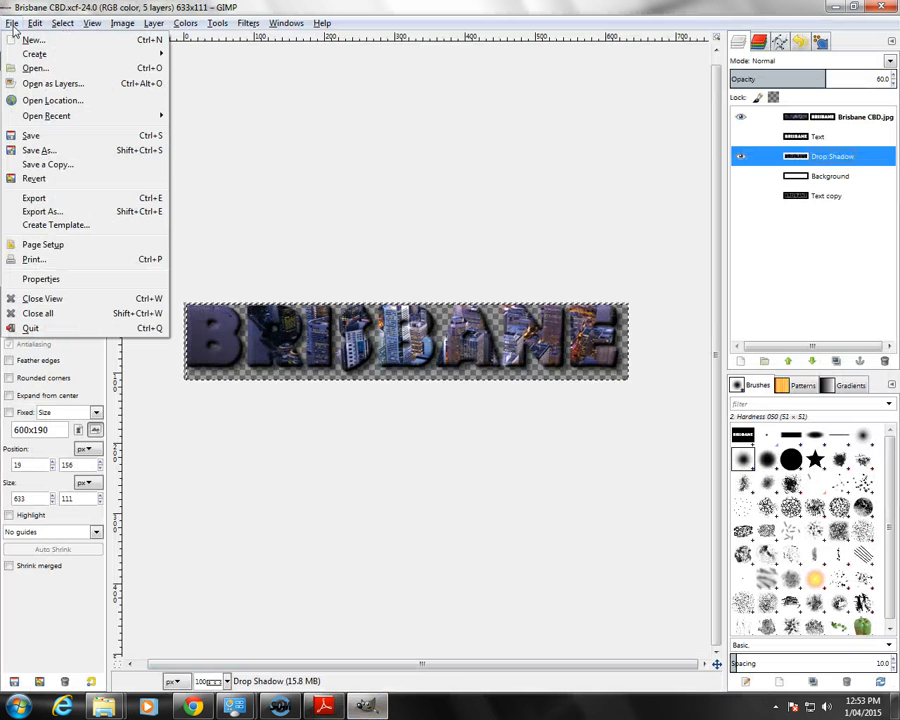
click(40, 212)
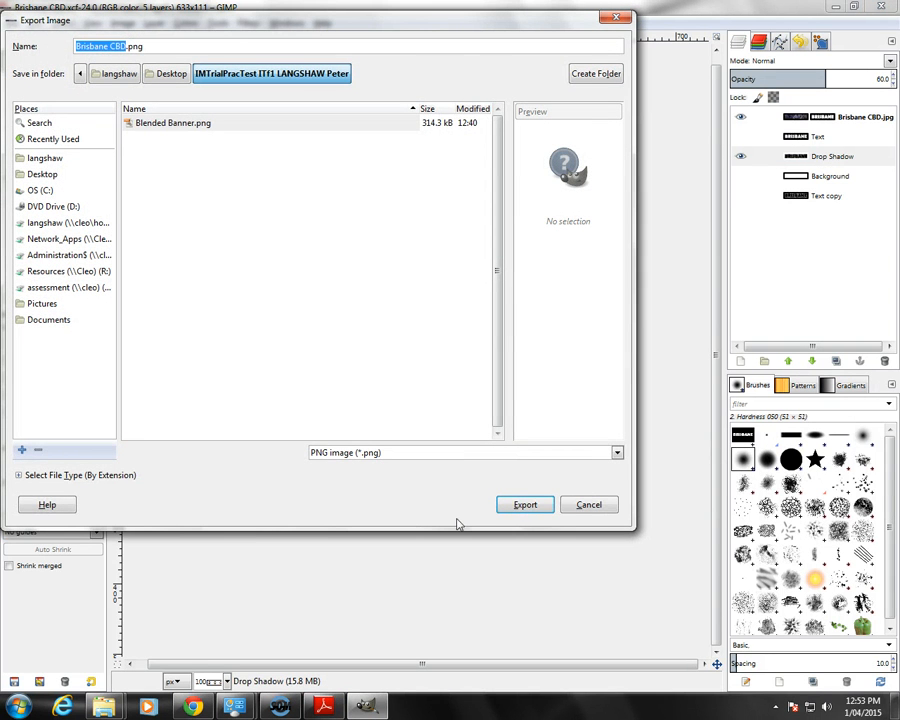
click(513, 510)
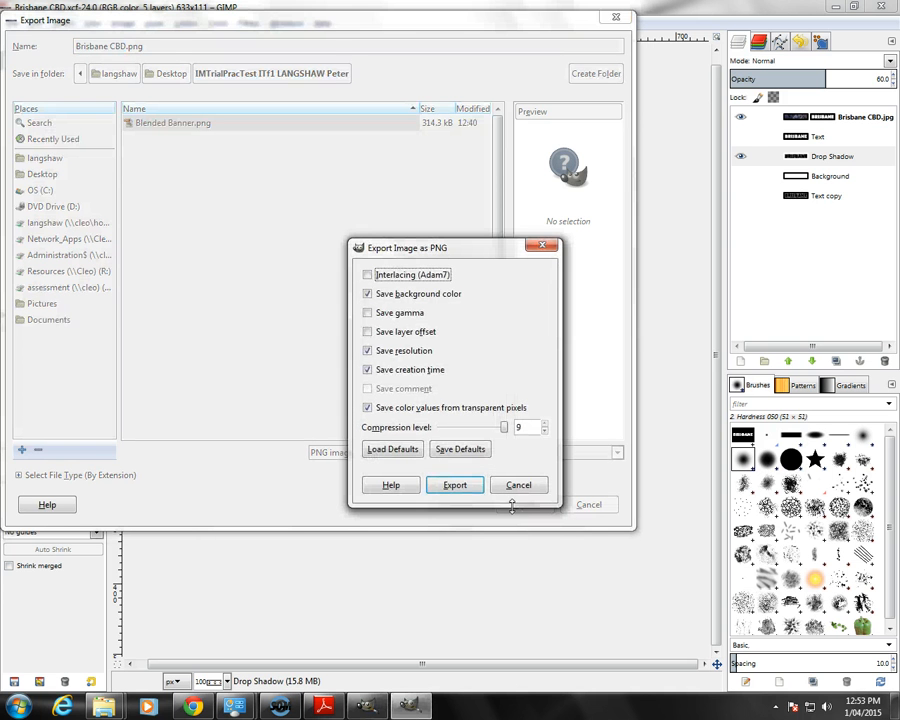
click(449, 488)
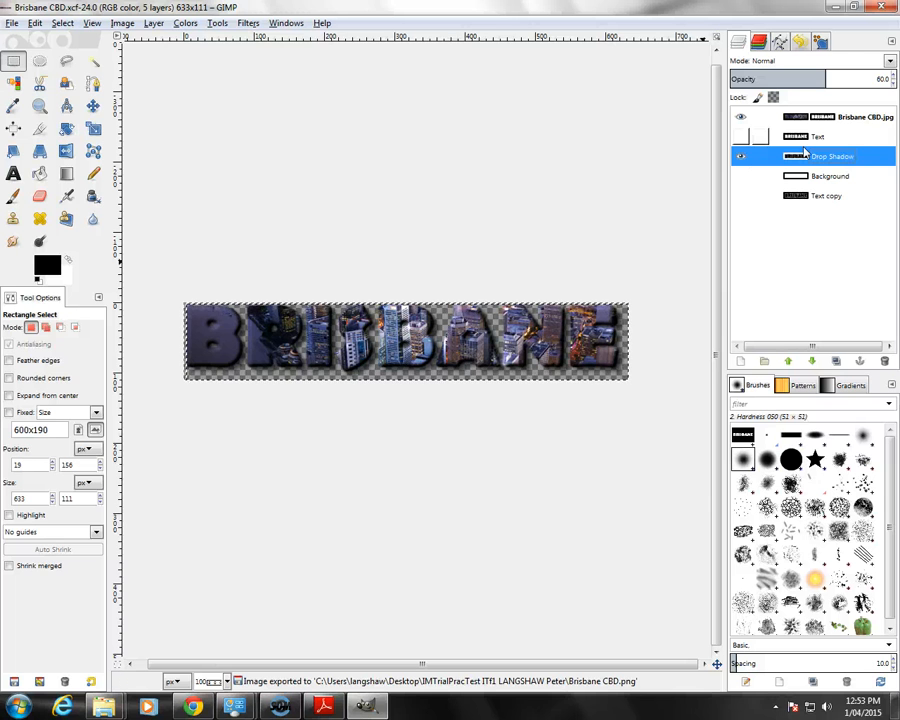
Step: Close GIMP and look over the Part Six instructions and sample image in Adobe Reader
click(873, 9)
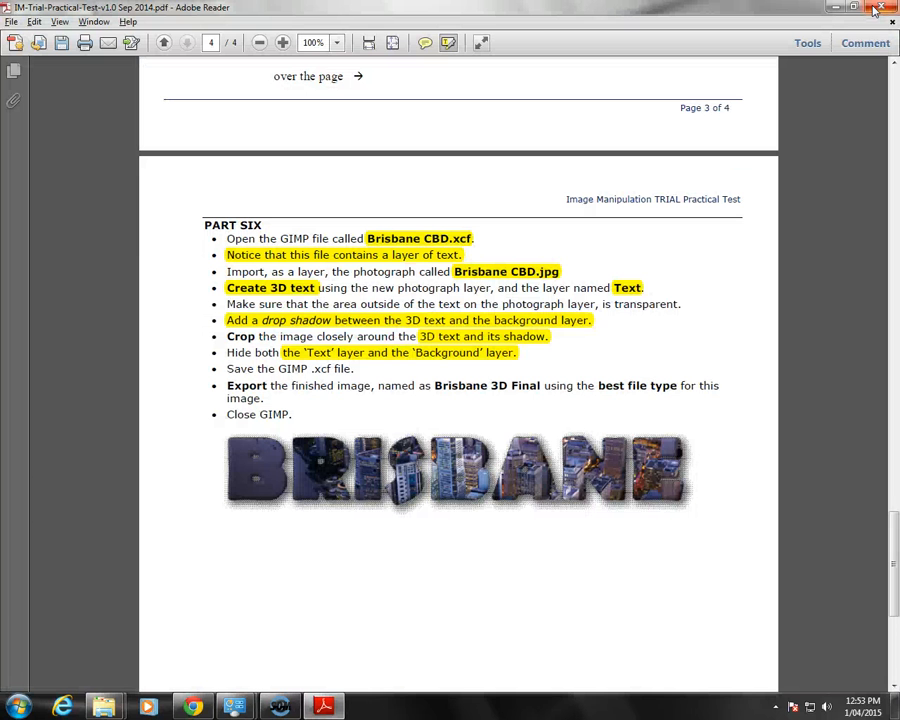
scroll(400, 573, down, 8)
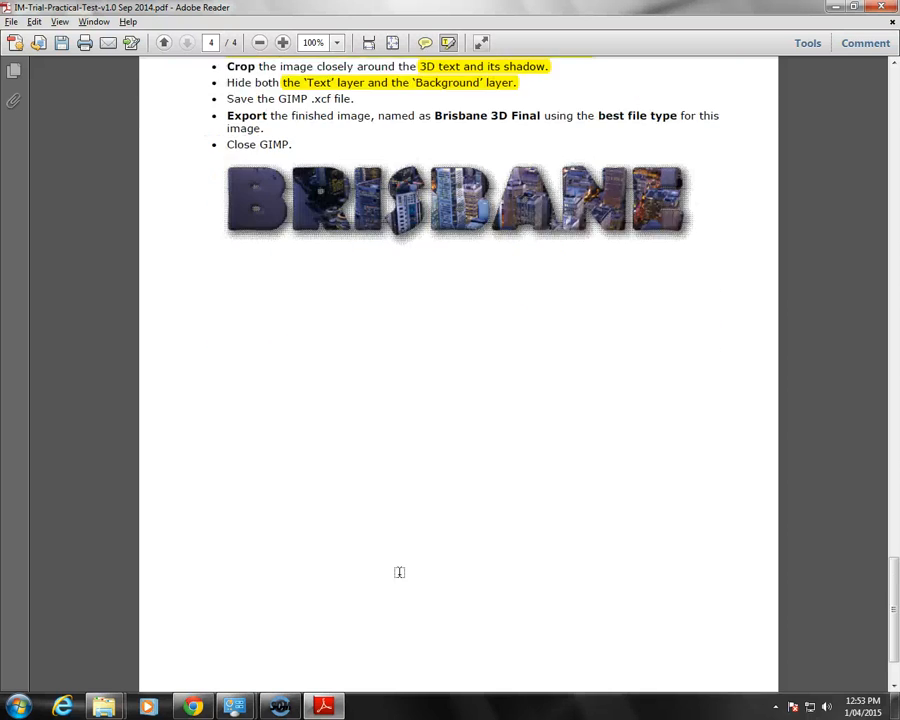
scroll(399, 572, up, 8)
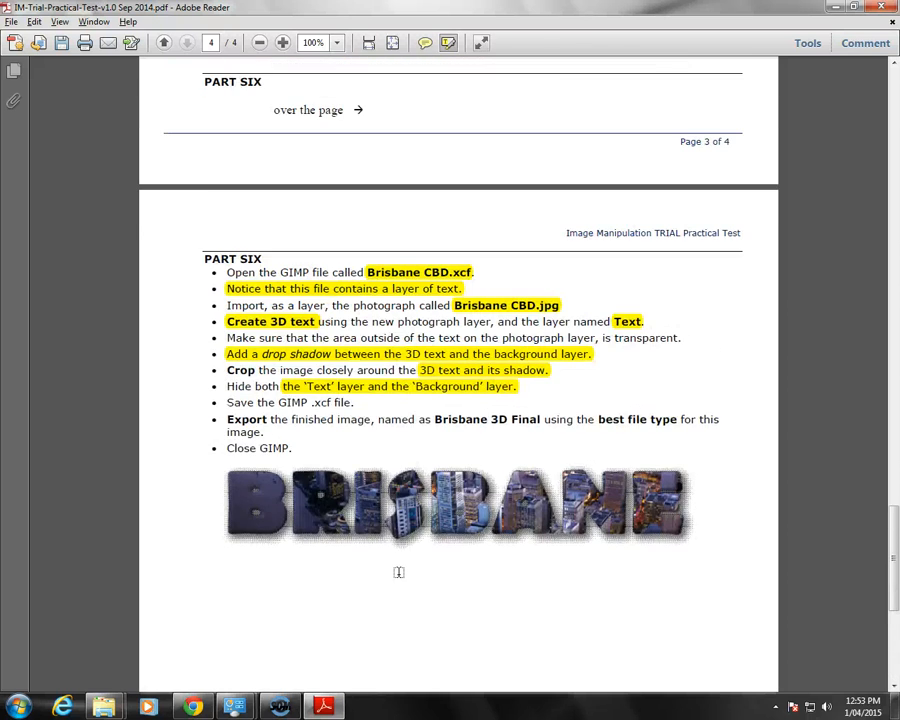
scroll(398, 572, up, 1)
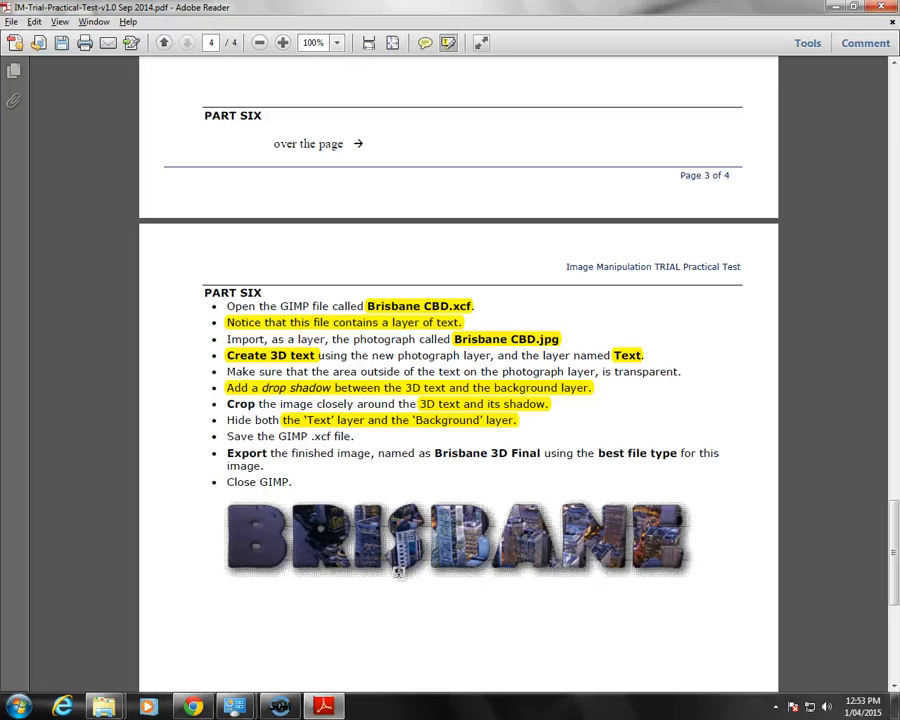
Step: Minimize Adobe Reader, widen the IMTrialPracTest folder window, preview the exported Brisbane CBD PNG and look through the other finished files
click(836, 8)
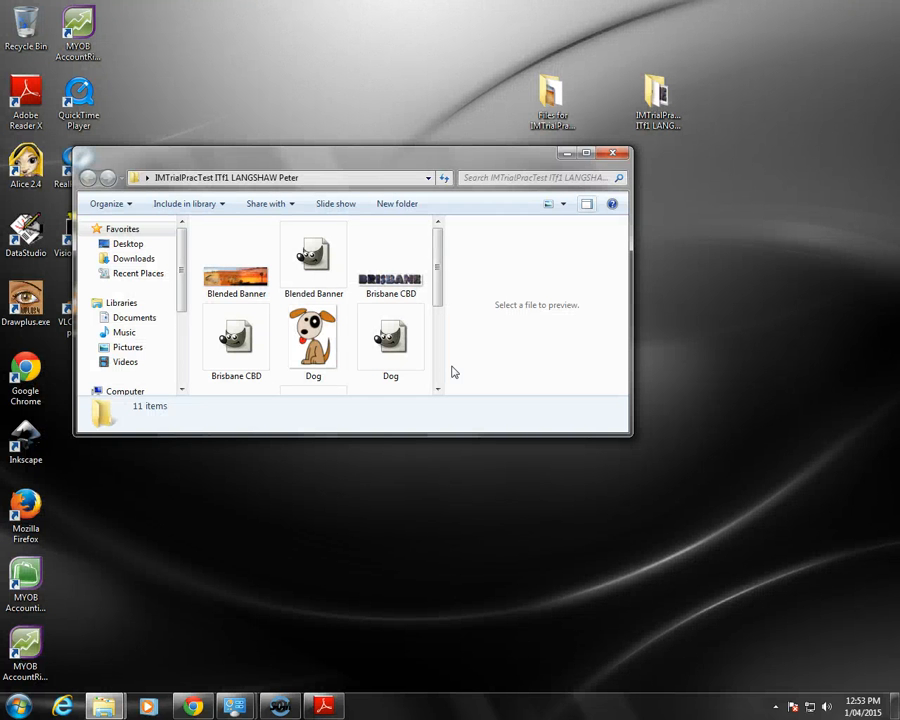
drag(631, 307, 815, 314)
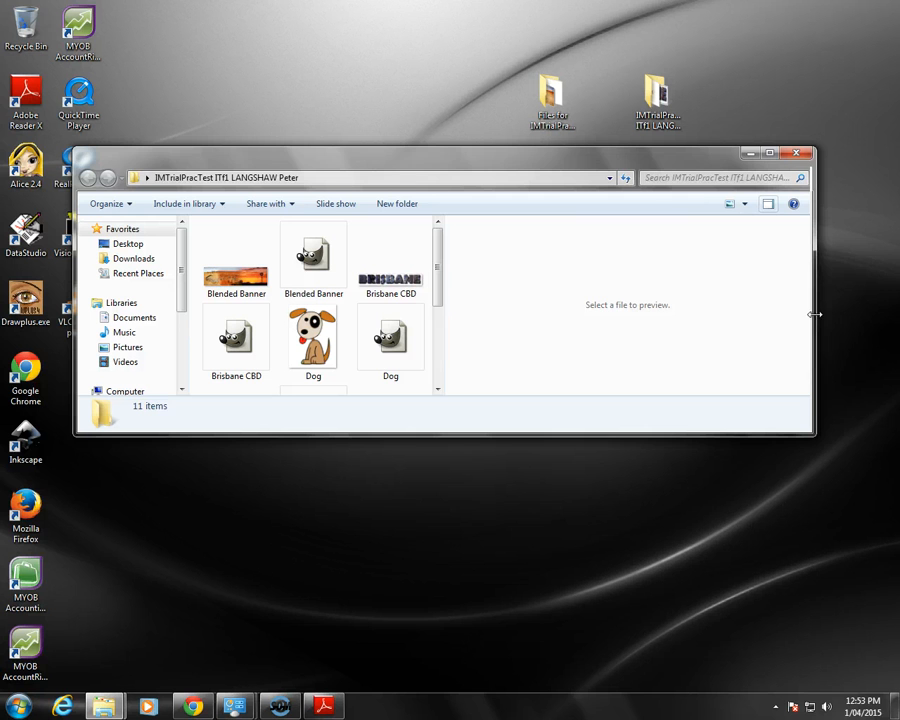
click(396, 288)
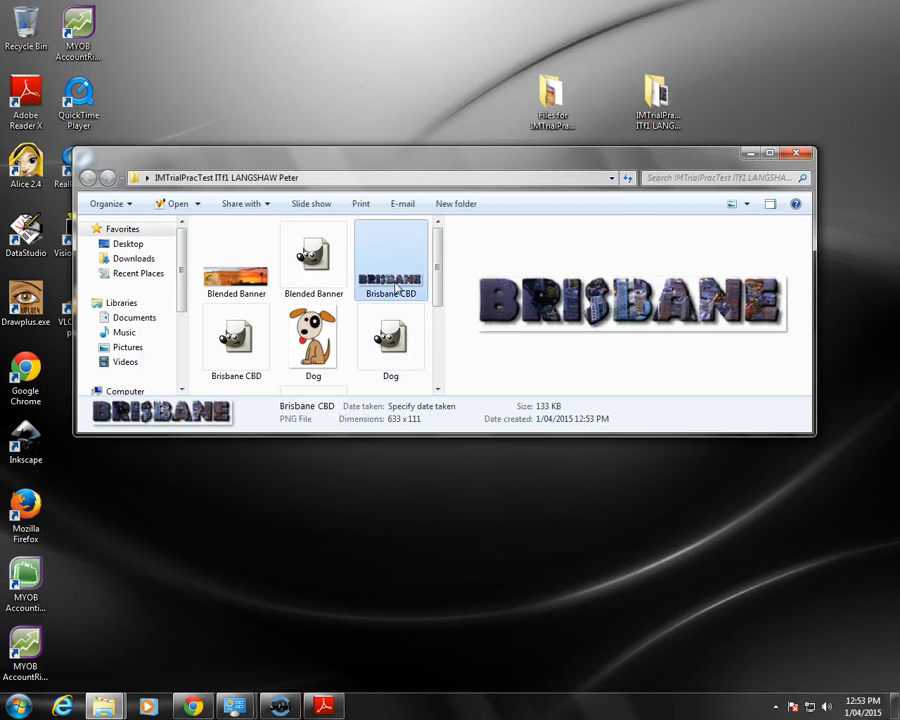
scroll(396, 288, down, 3)
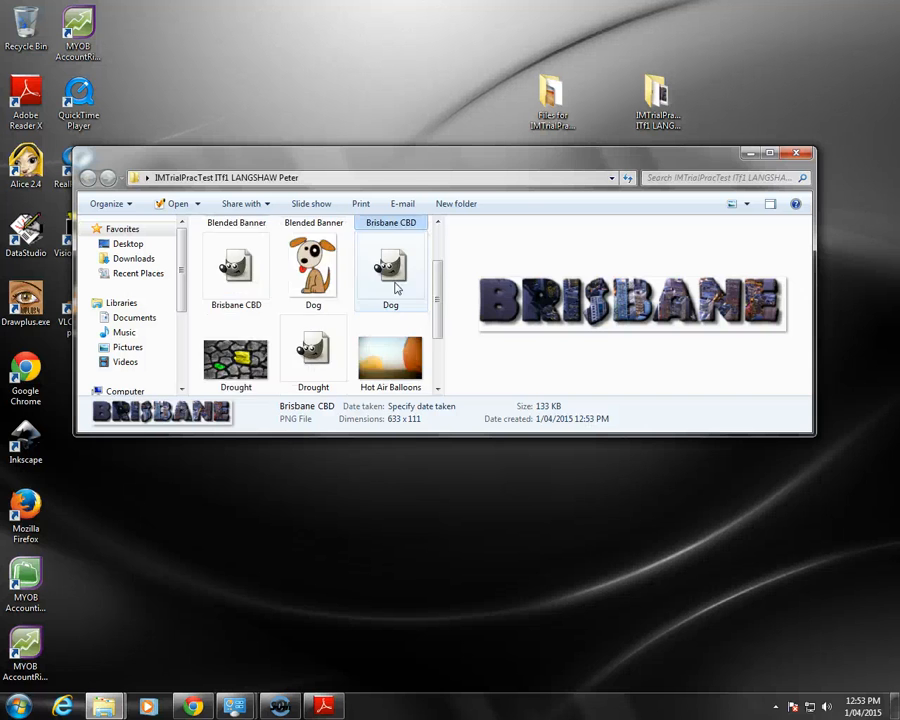
scroll(396, 288, up, 2)
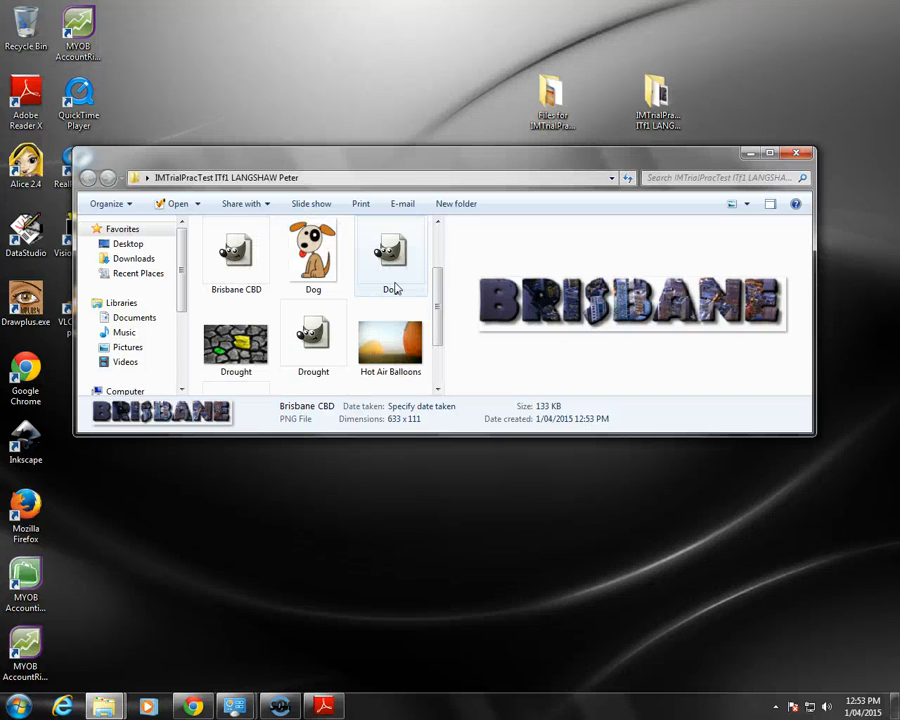
scroll(396, 288, up, 2)
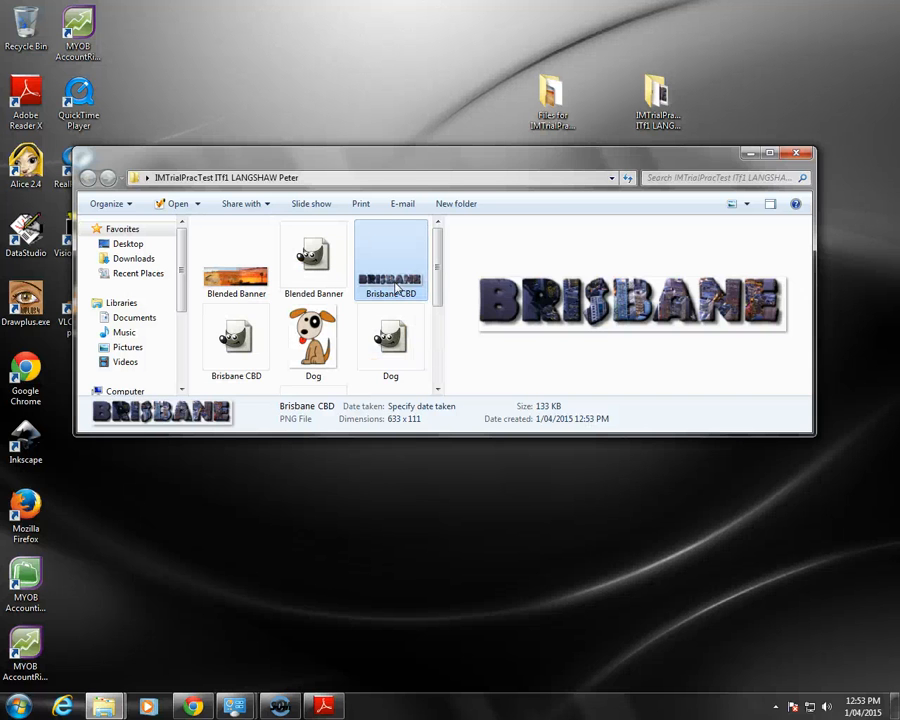
scroll(396, 288, down, 2)
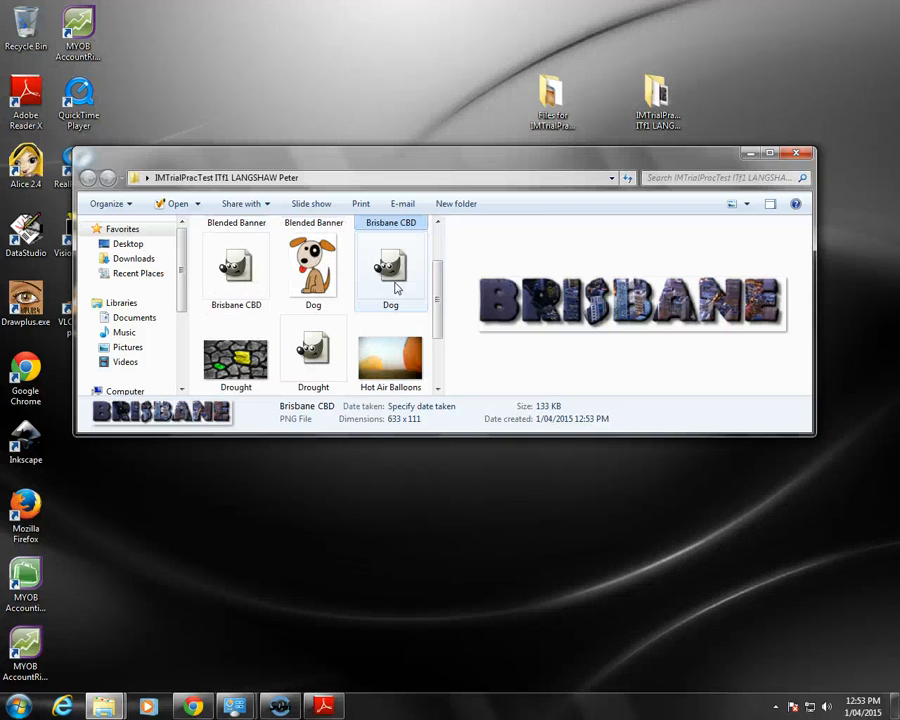
scroll(396, 288, up, 2)
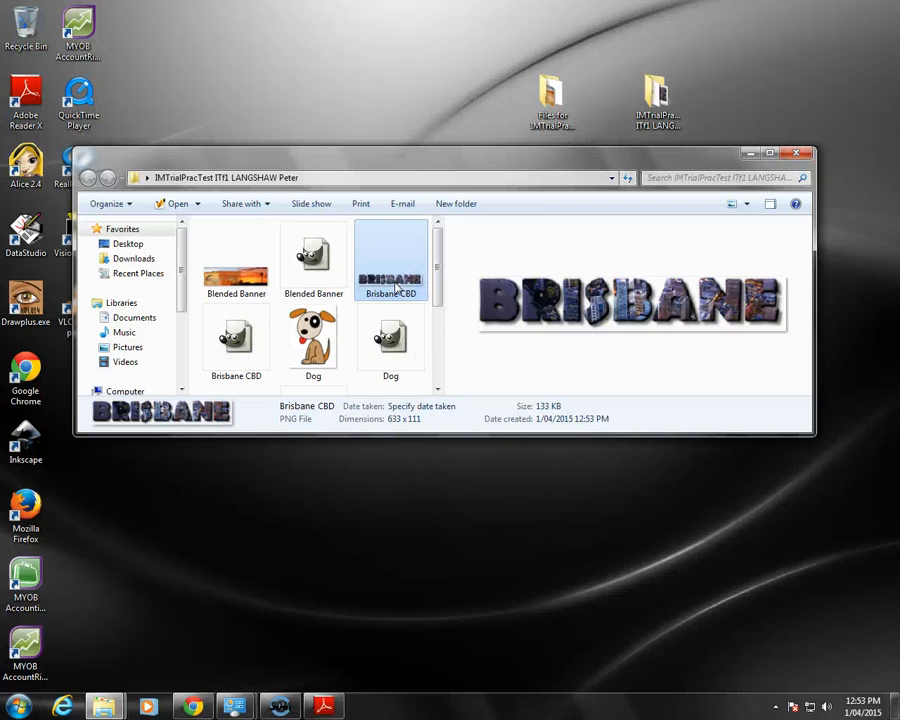
scroll(396, 288, down, 4)
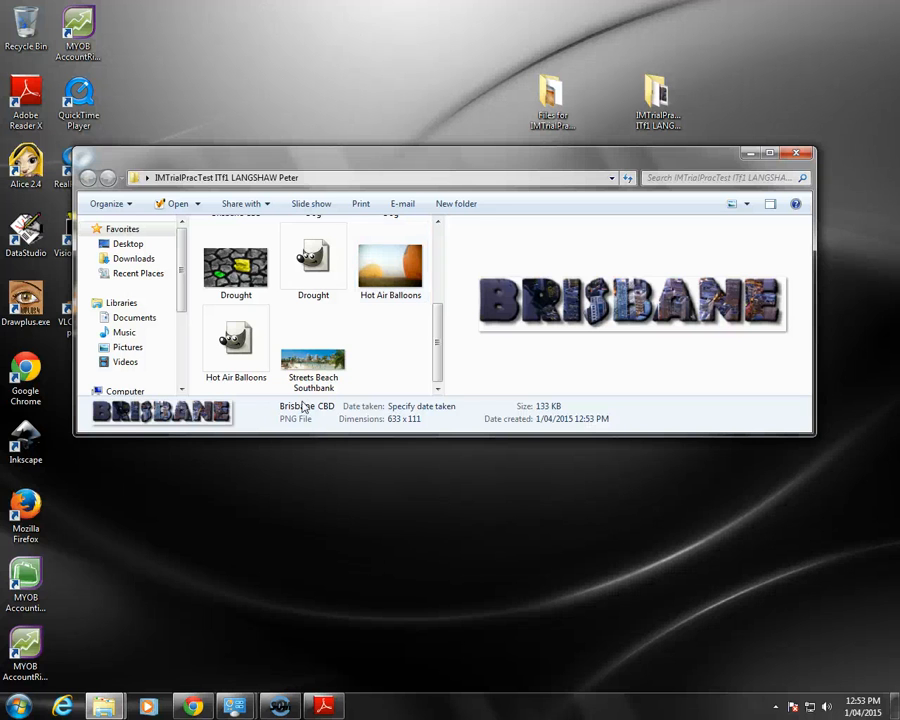